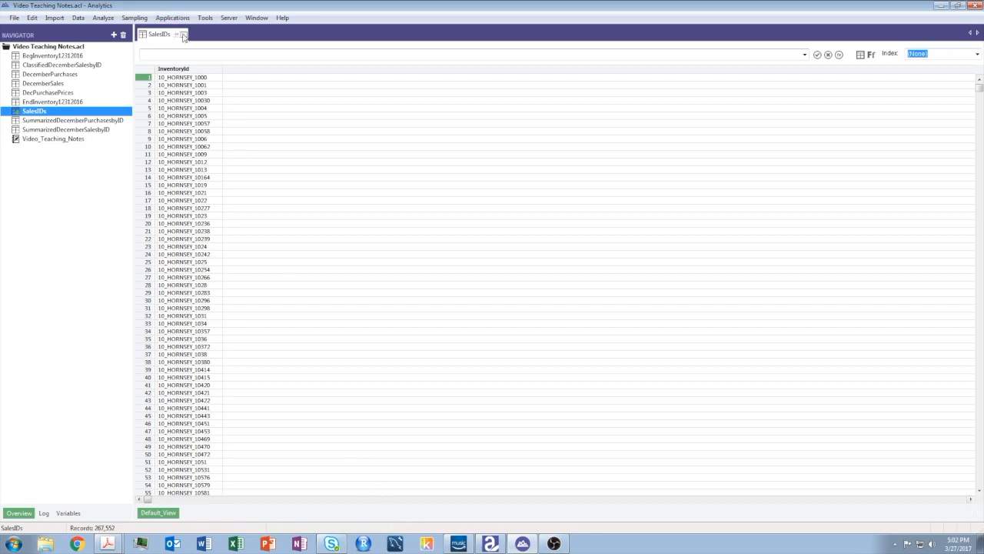
- Open the EndInventory12312016 table in place of SalesIDs and look through its available indexes
click(184, 35)
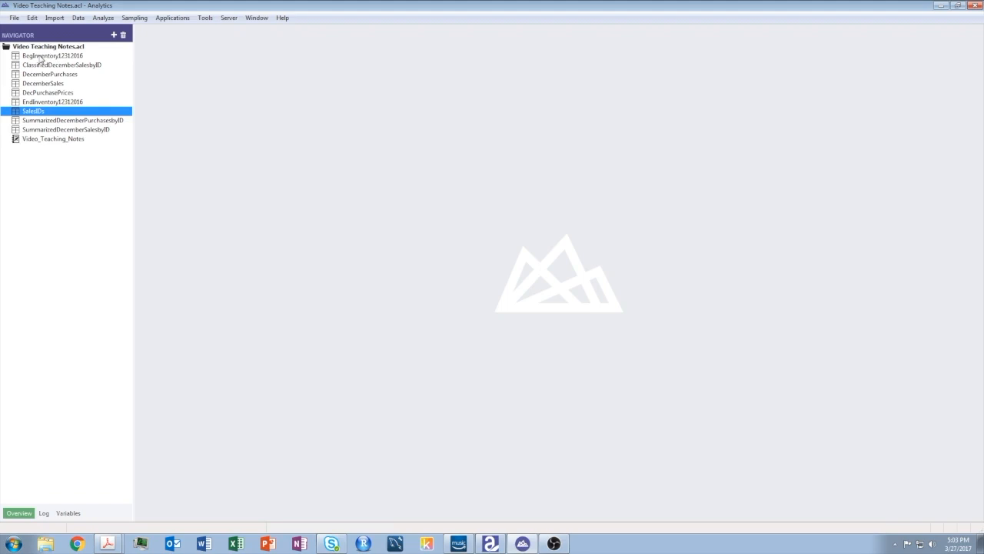
double_click(51, 103)
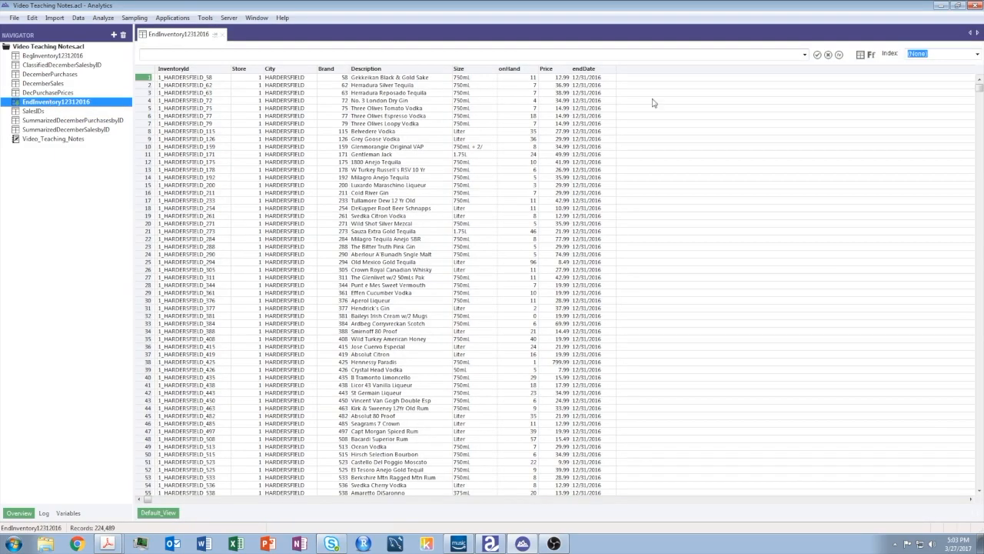
click(977, 56)
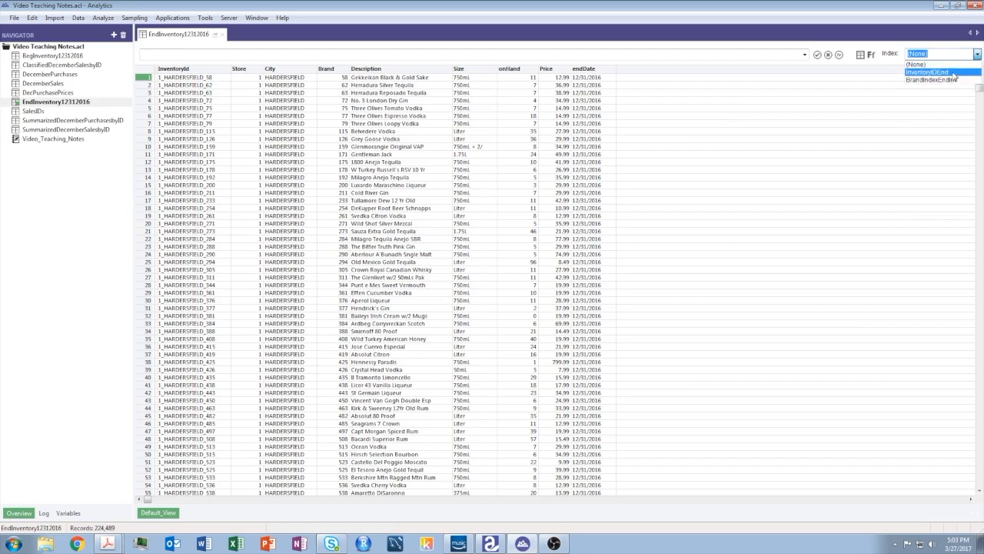
click(176, 71)
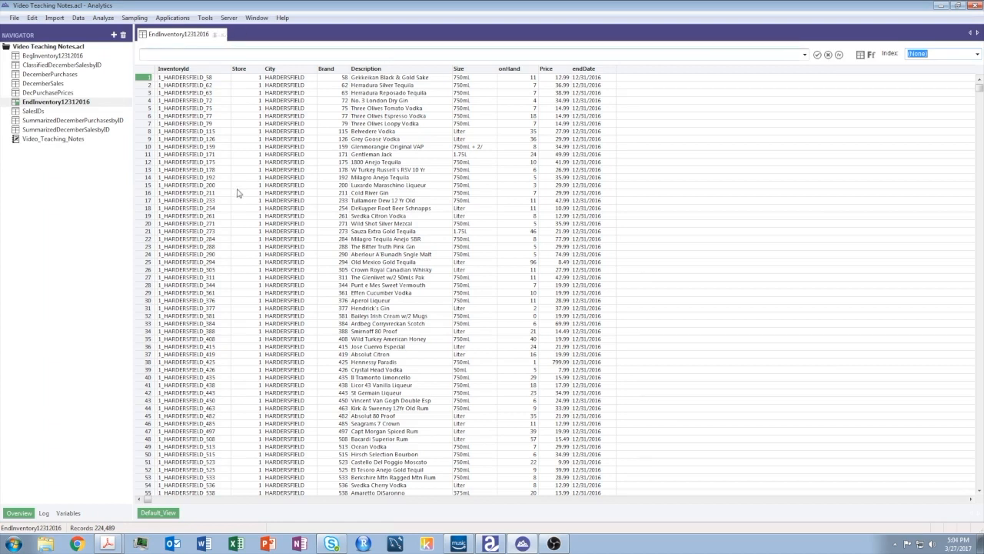
- Compare the fields of the DecPurchasePrices table with those of EndInventory12312016, closing DecPurchasePrices at the end
double_click(50, 93)
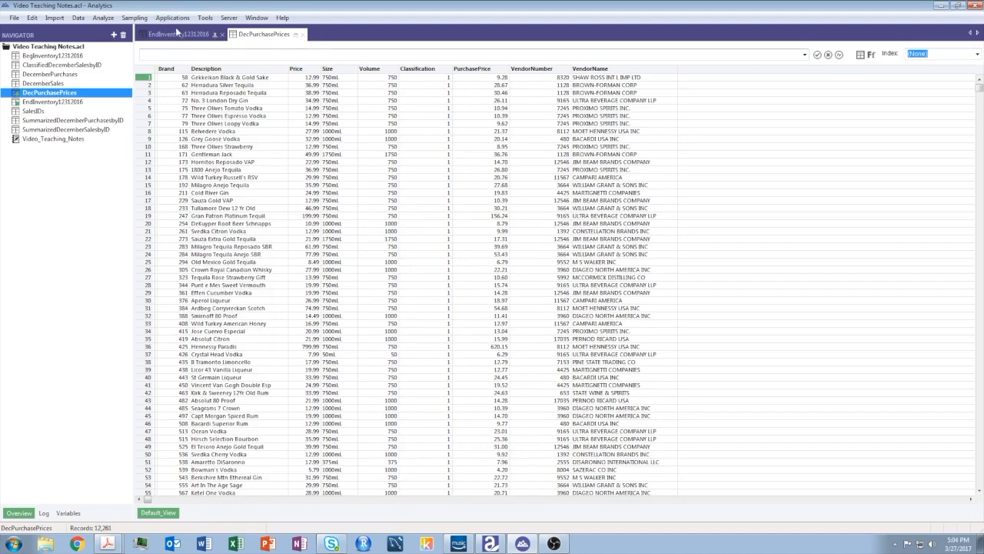
click(179, 34)
click(256, 36)
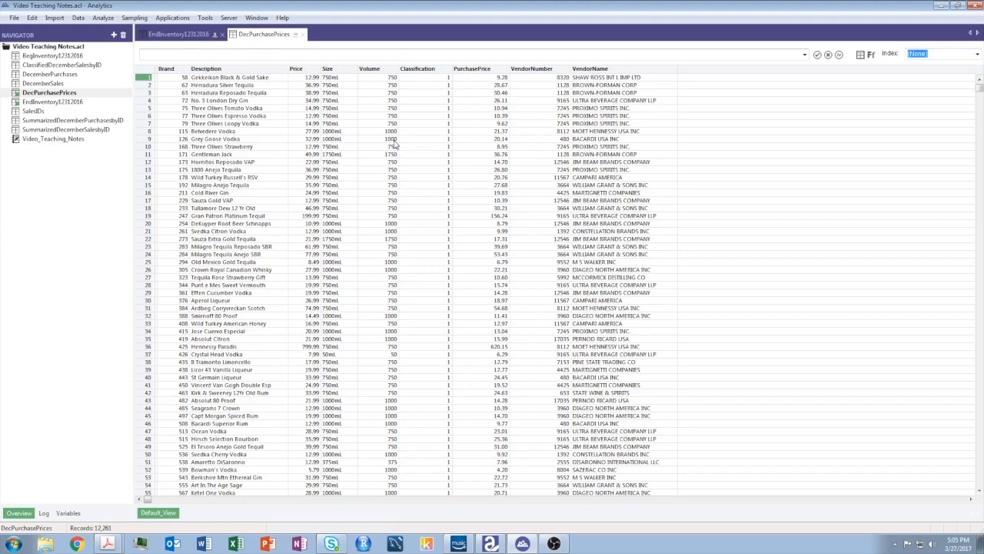
click(180, 36)
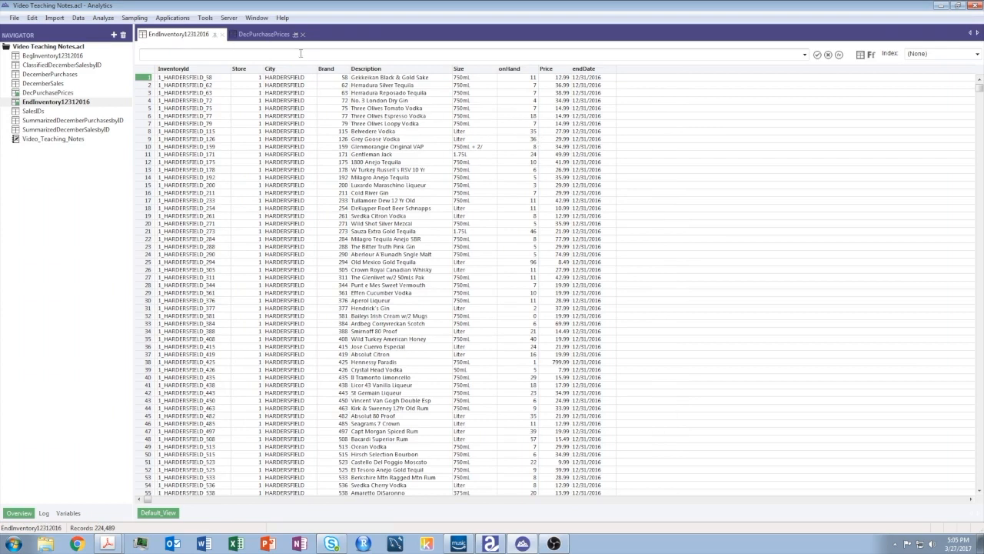
click(269, 33)
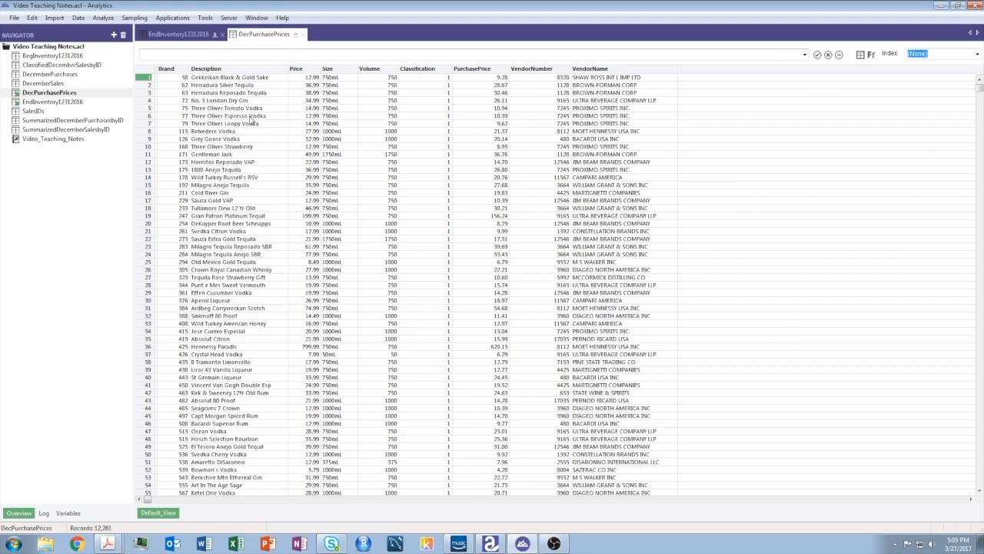
click(180, 34)
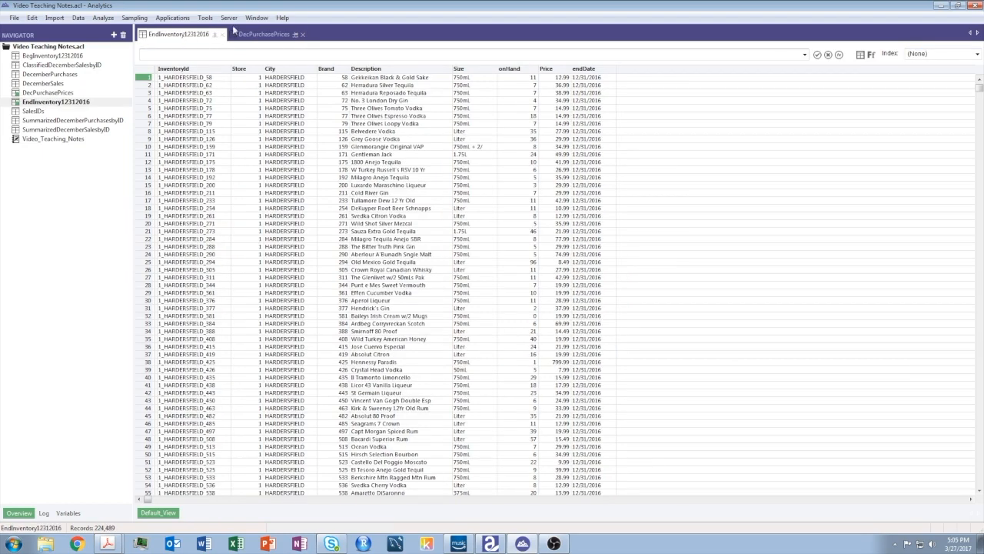
click(250, 35)
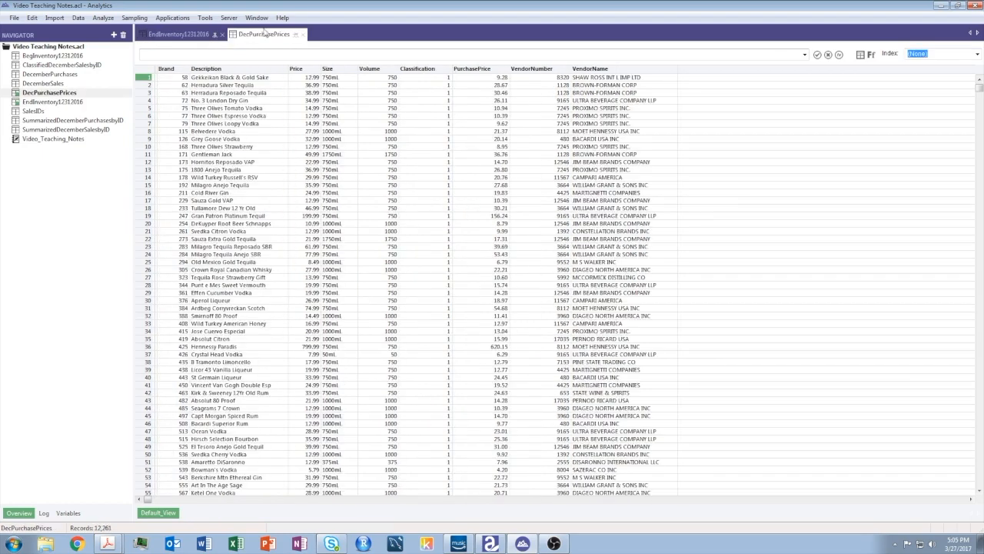
click(302, 35)
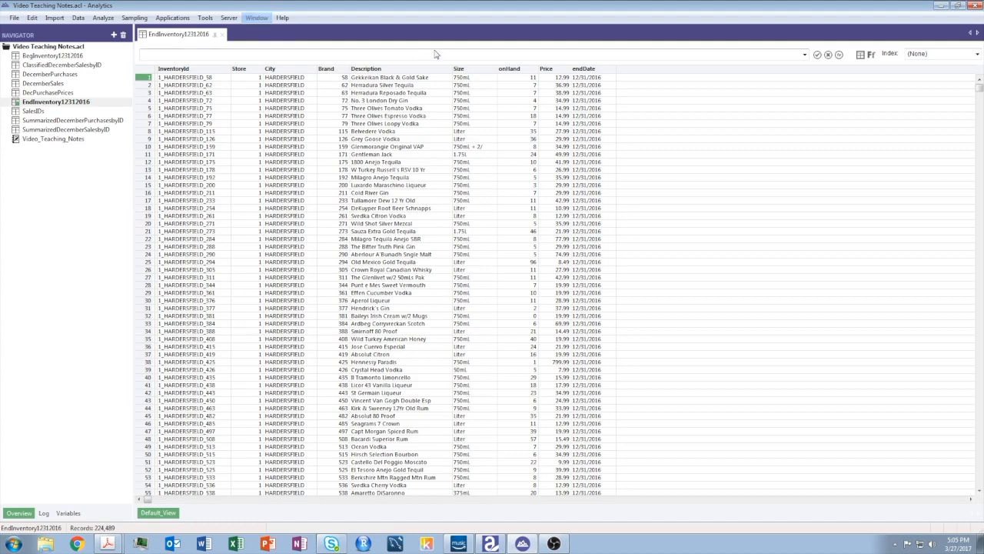
- Apply the BrandIndexEndInv index to EndInventory12312016 and start a join on it with Brand as the primary key
click(978, 55)
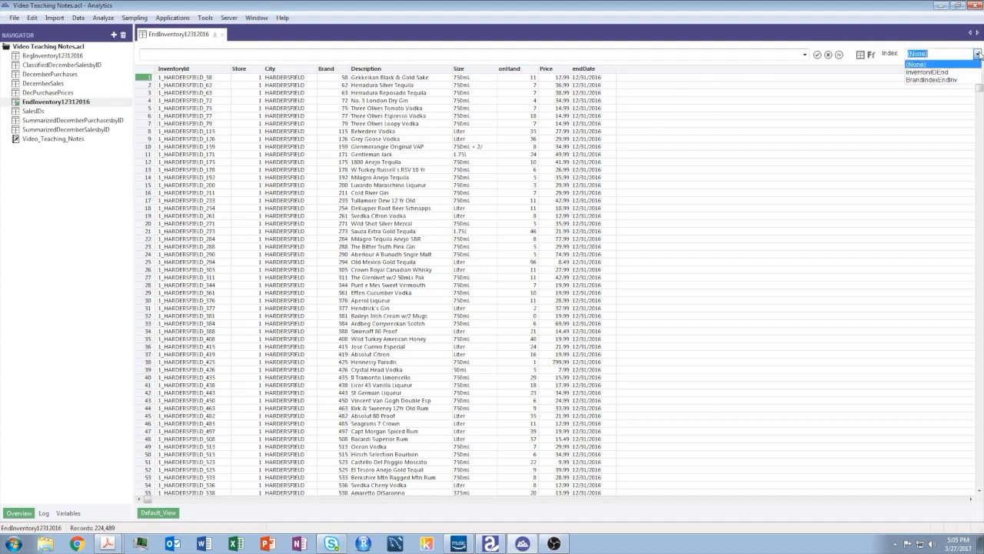
click(945, 85)
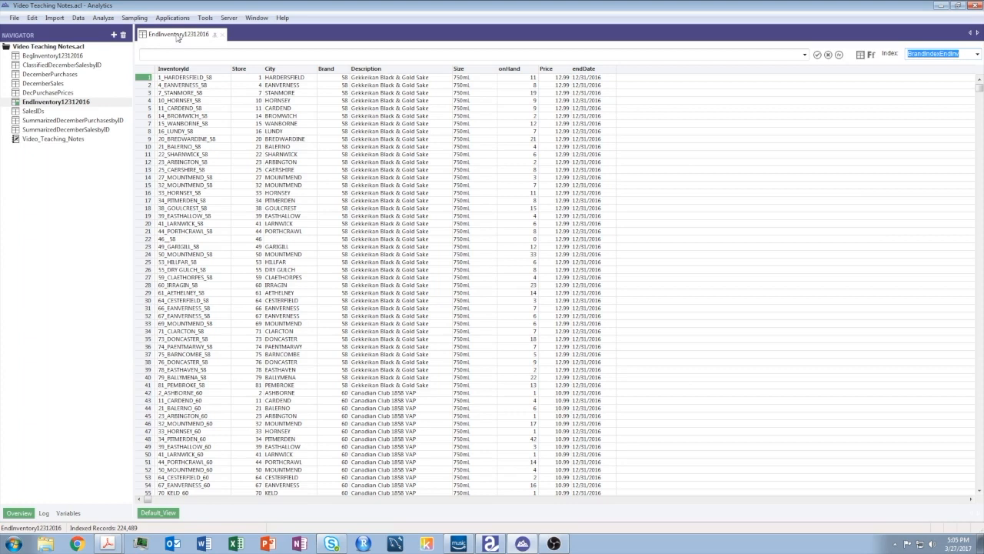
click(78, 18)
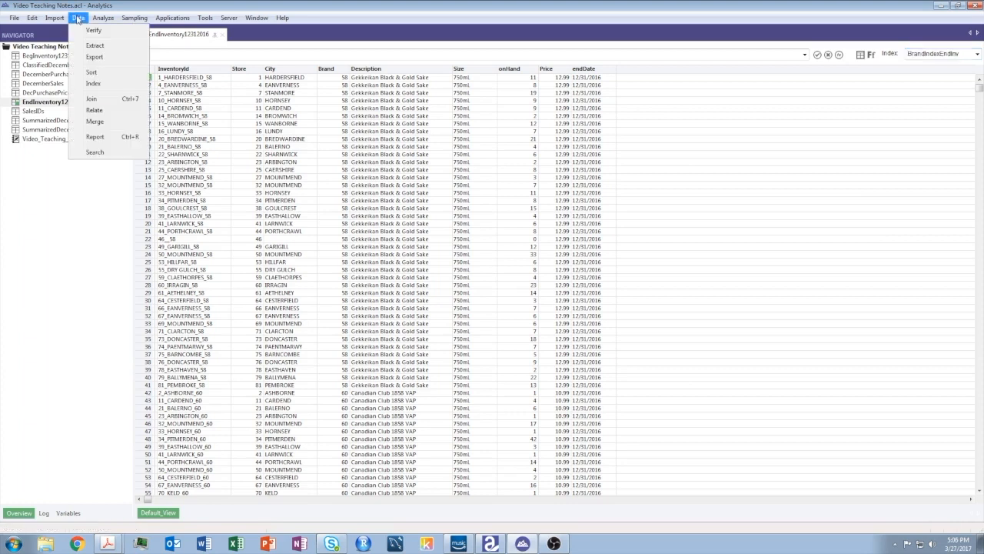
click(91, 99)
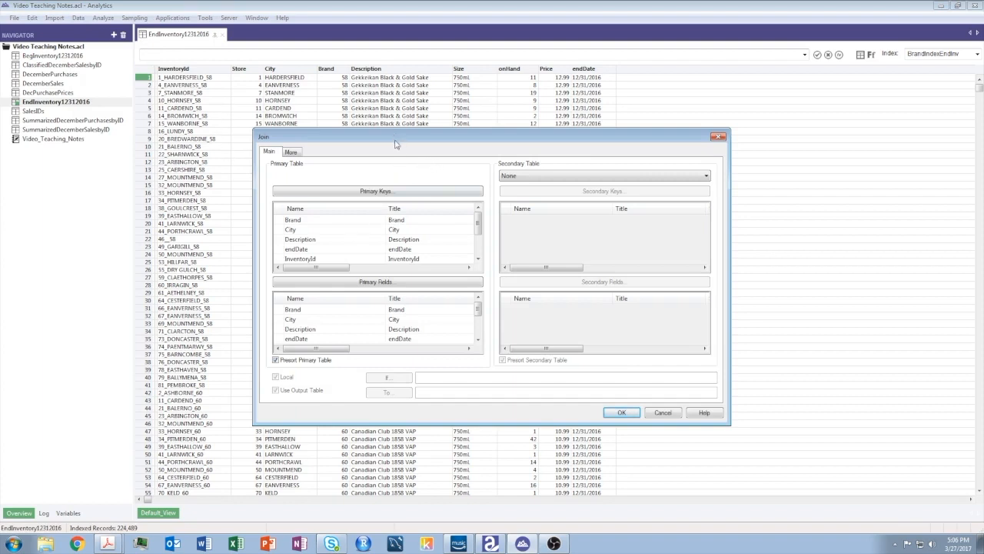
click(377, 192)
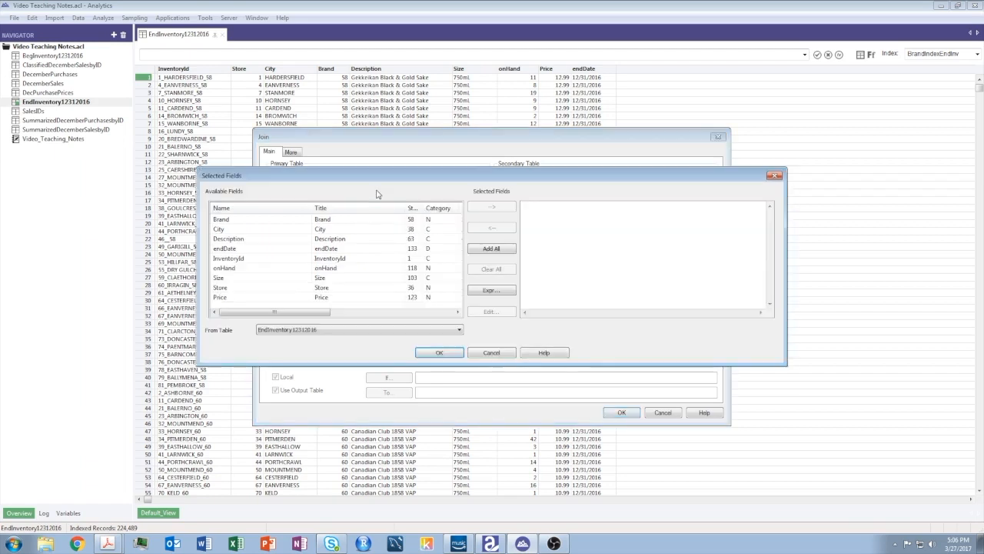
click(248, 220)
click(507, 209)
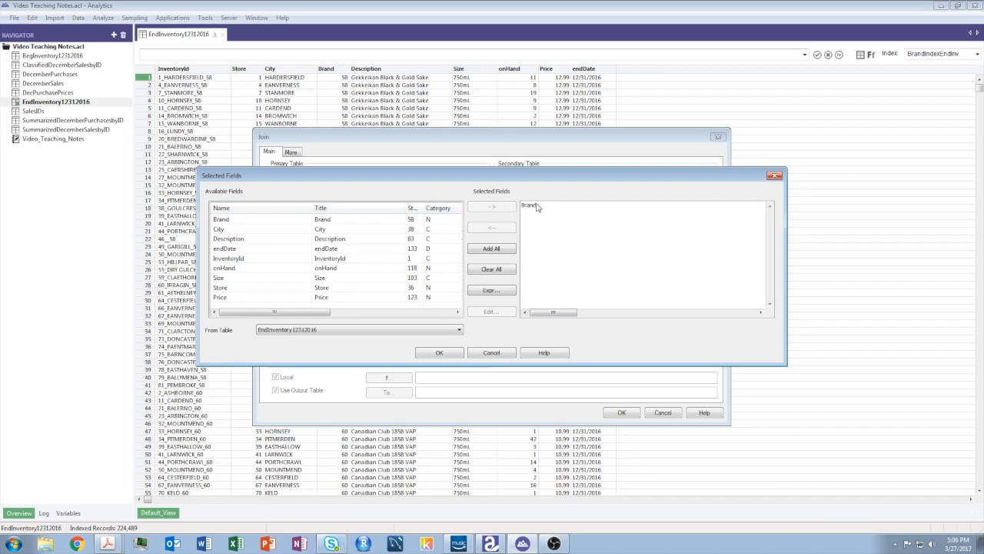
click(440, 353)
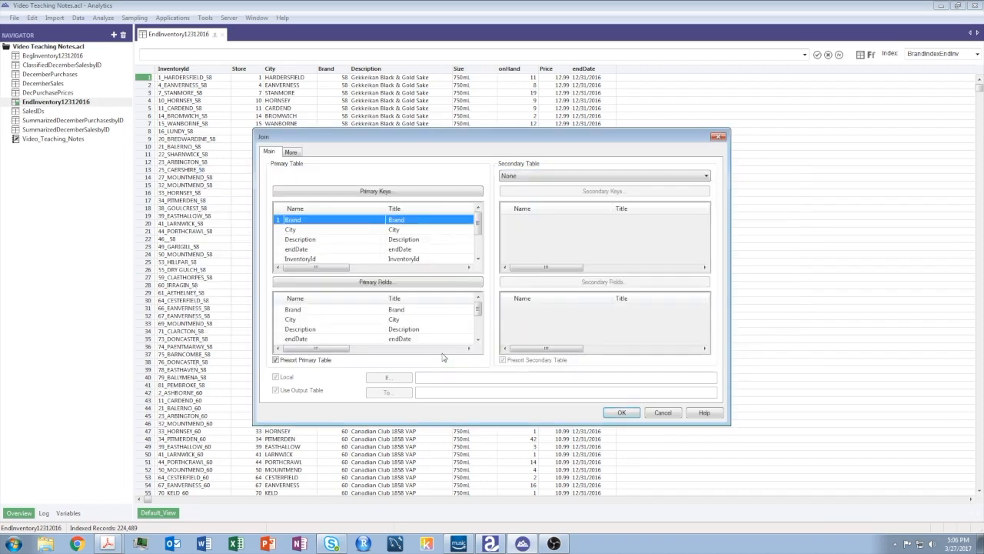
- Set DecPurchasePrices as the secondary table of the join, with Brand as its secondary key
click(617, 177)
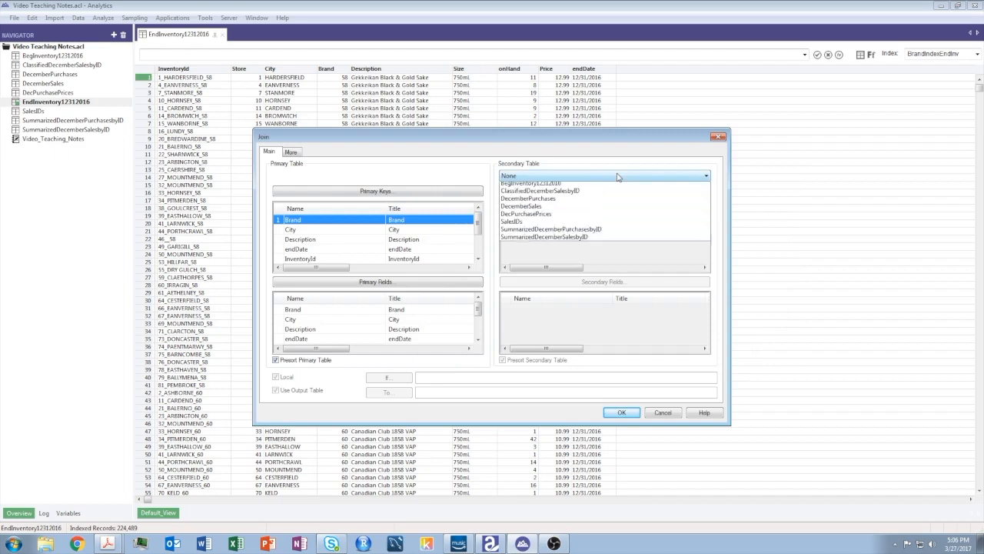
click(572, 225)
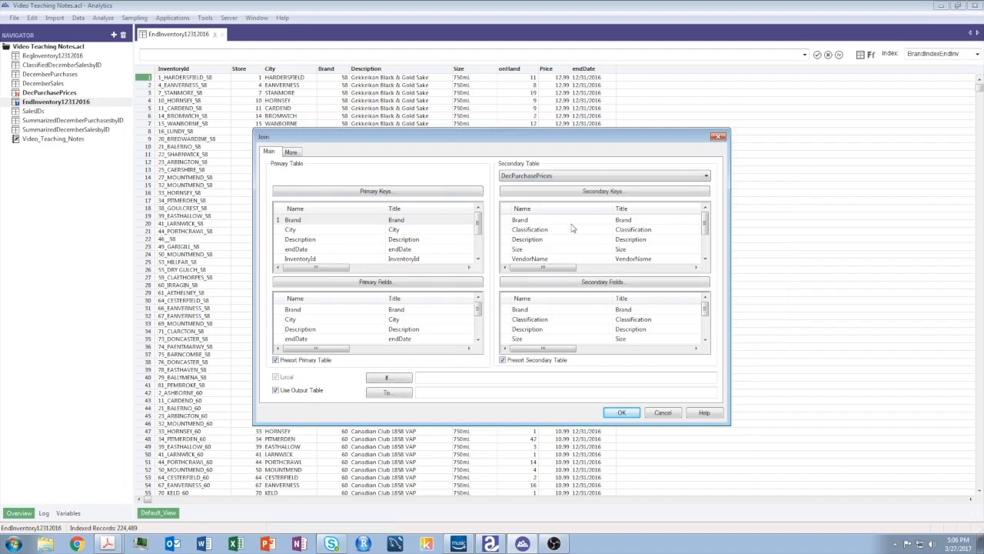
click(595, 192)
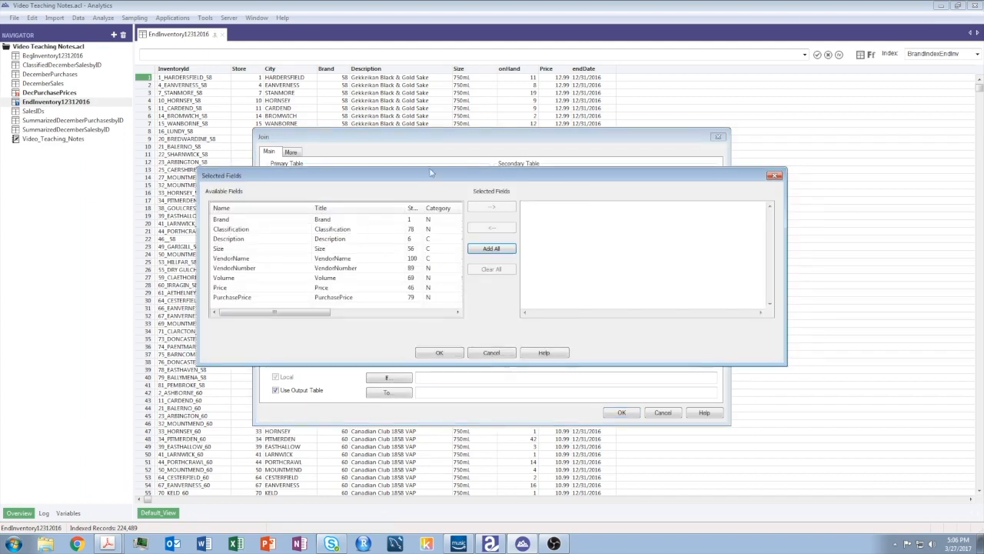
click(257, 219)
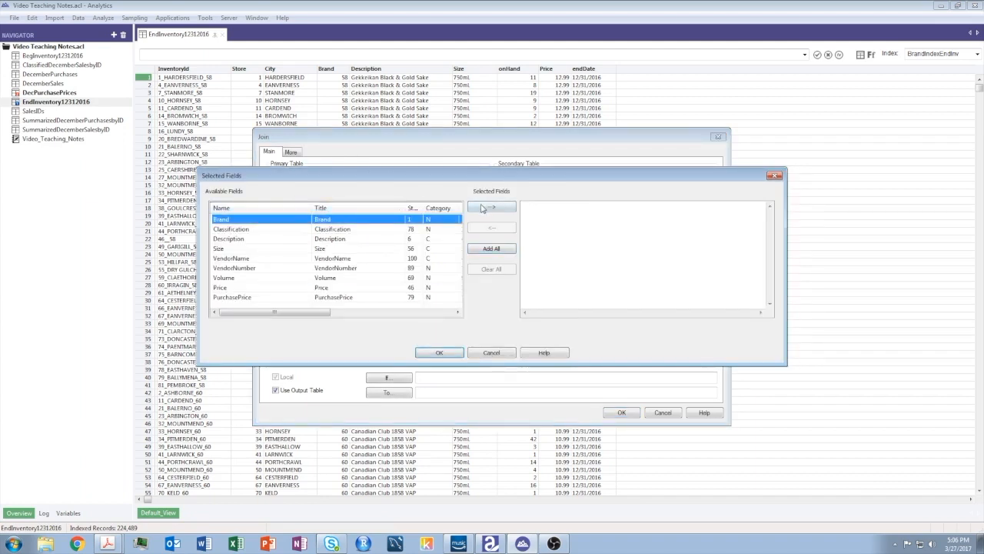
click(484, 208)
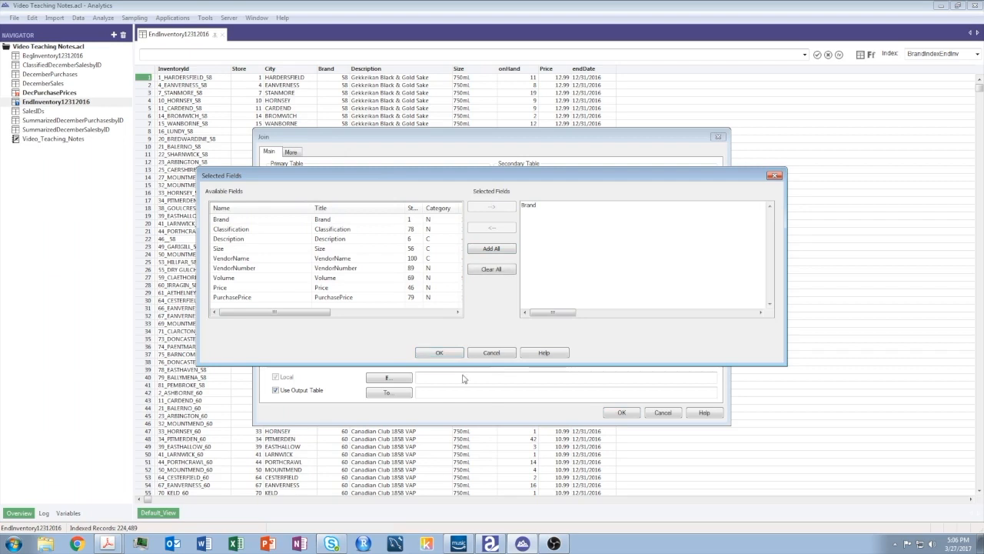
click(440, 353)
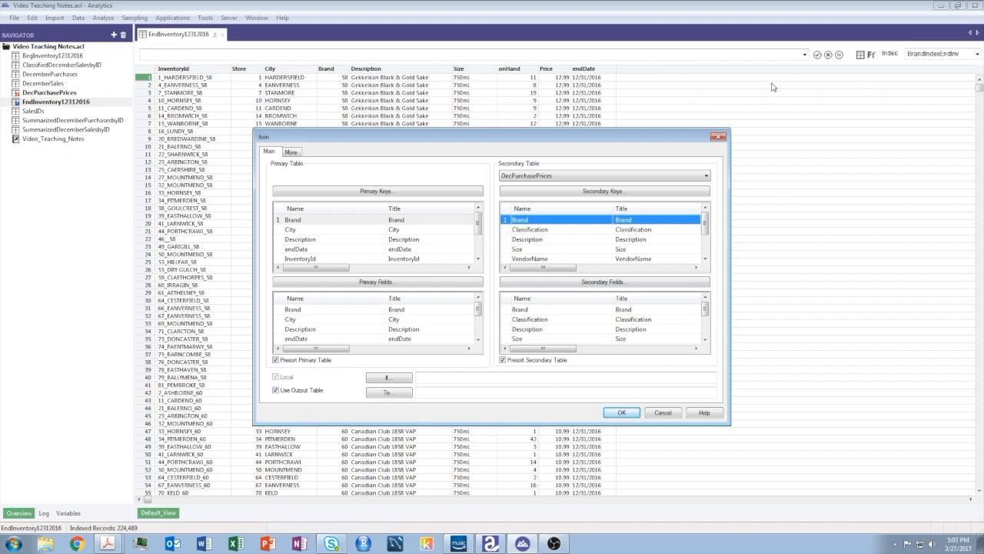
- Add InventoryId, Store, City, Brand and Description, in that order, to the join's primary fields
click(375, 283)
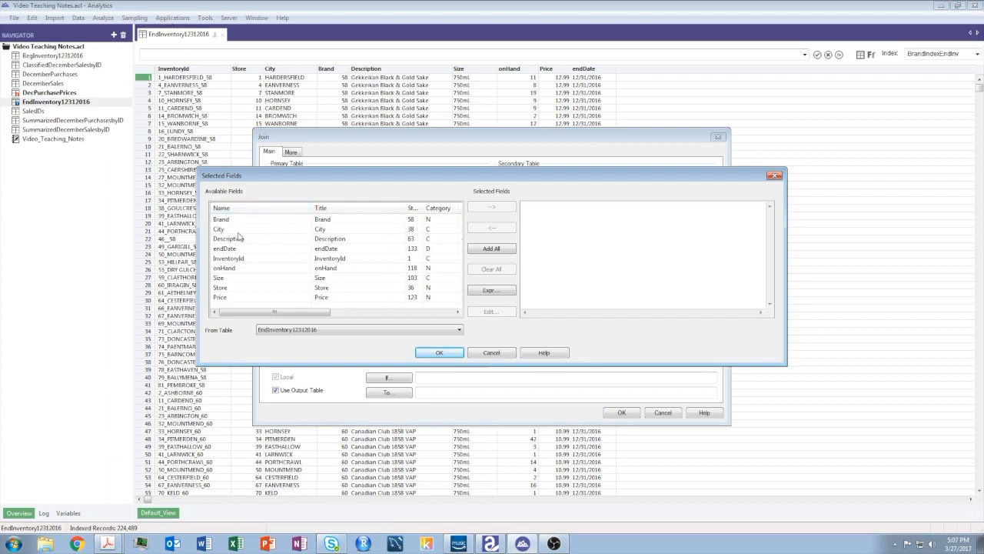
click(241, 259)
click(504, 208)
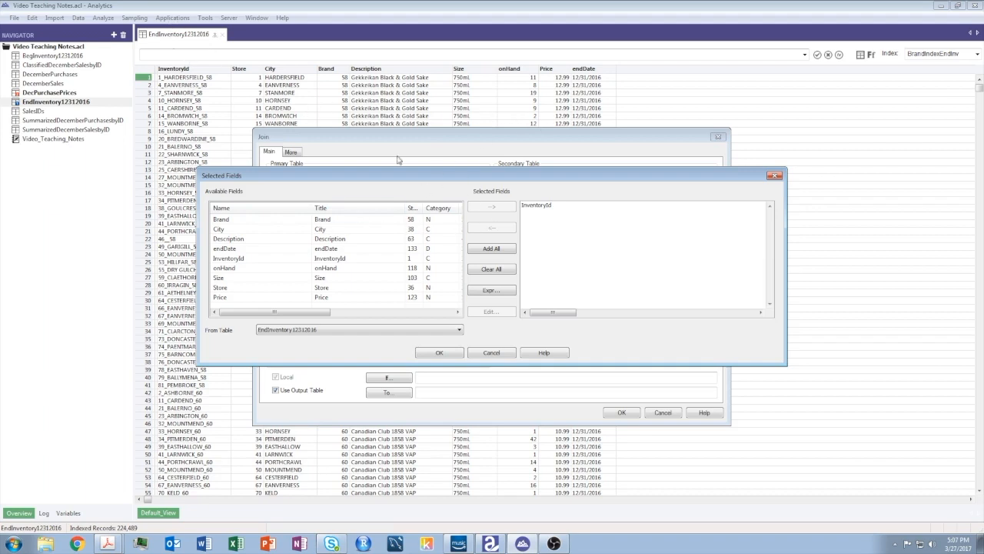
click(224, 288)
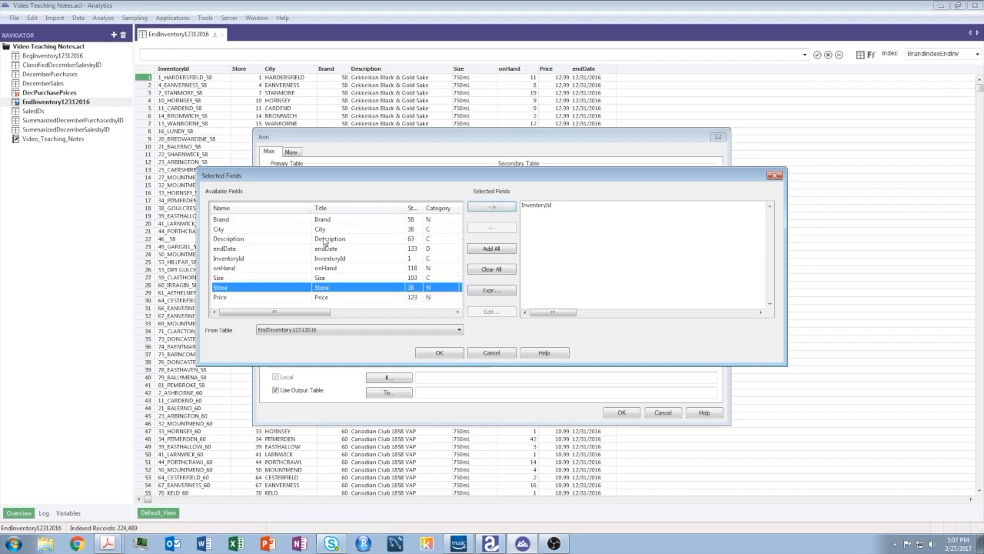
click(504, 208)
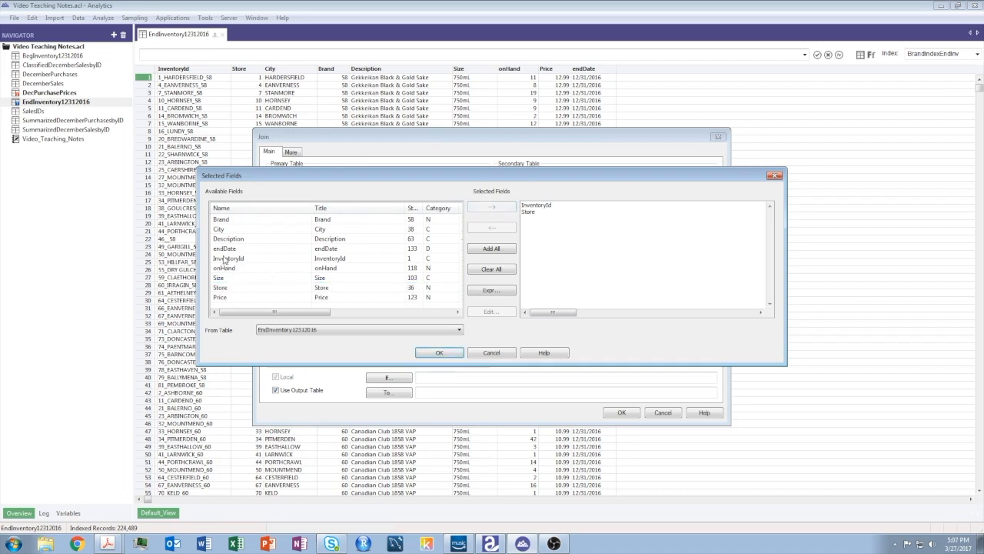
click(220, 229)
click(497, 208)
click(225, 219)
click(493, 207)
click(222, 239)
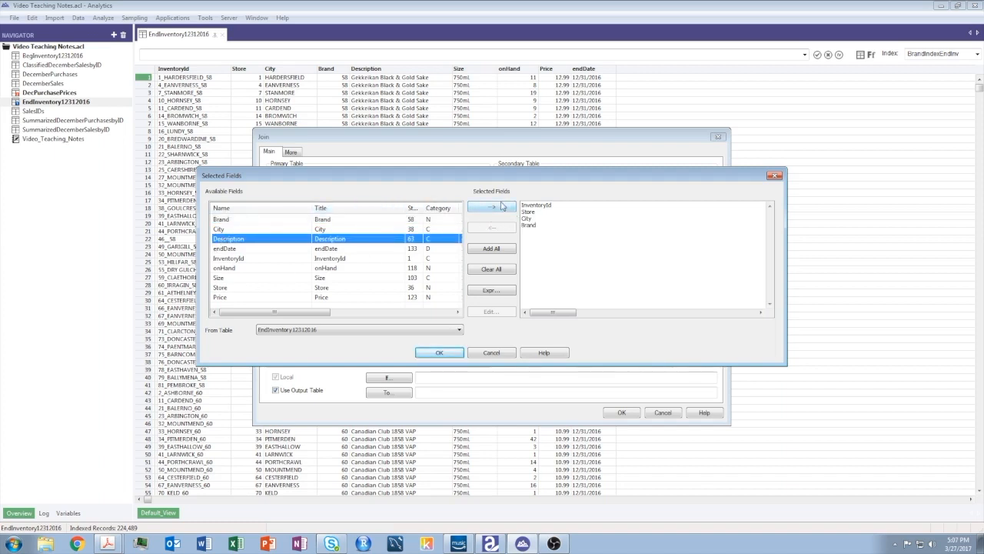
click(498, 208)
- Append Size, onHand, Price and endDate to the primary fields and accept the field selection
click(223, 279)
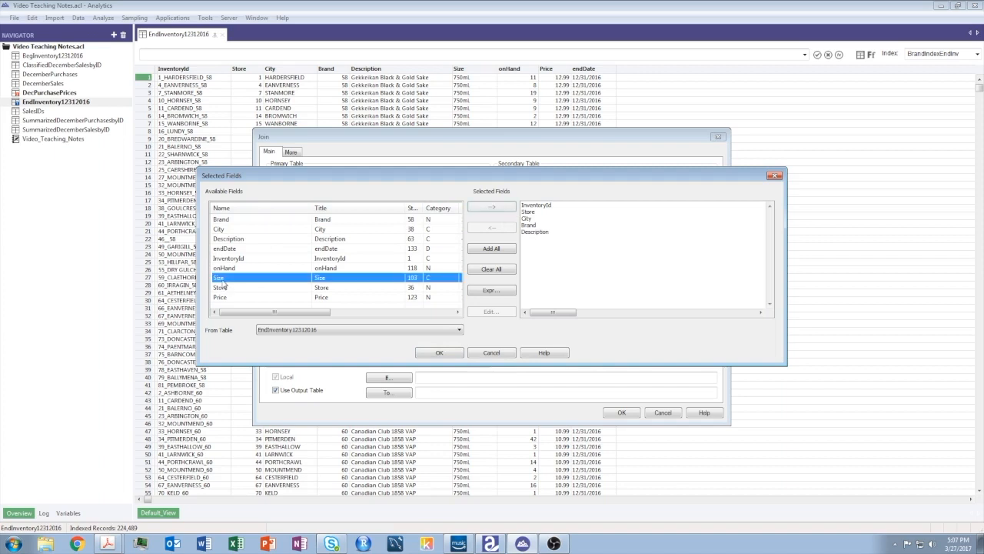
click(493, 207)
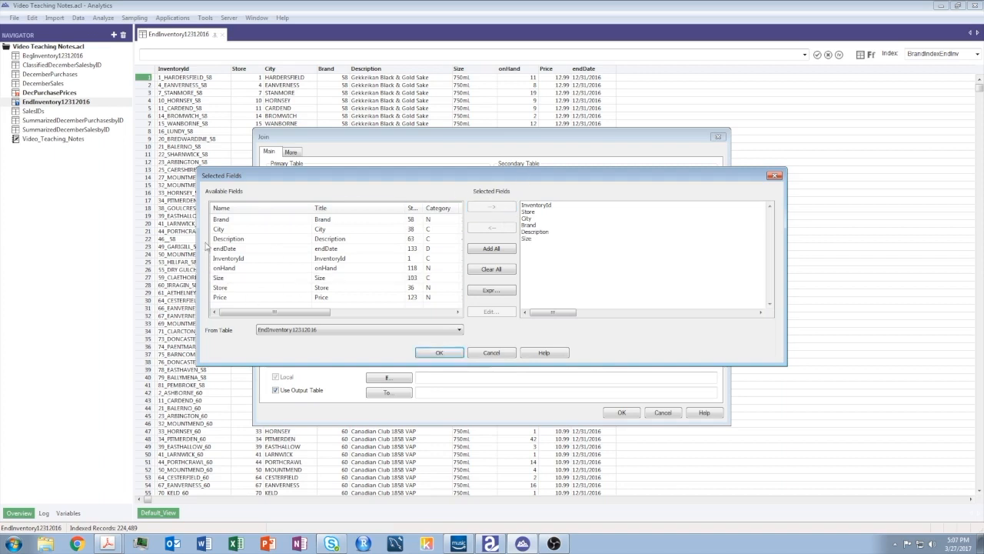
click(223, 267)
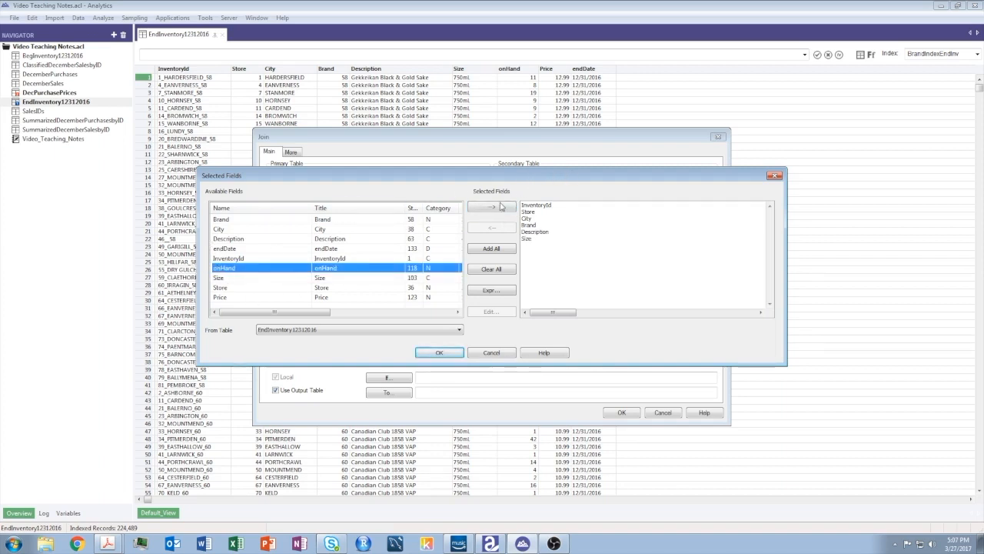
click(494, 208)
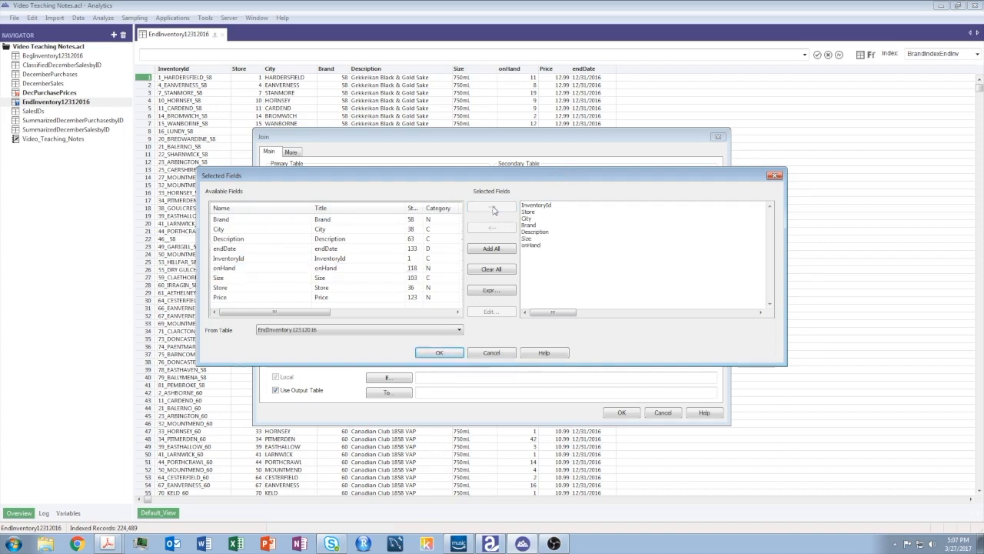
click(229, 297)
click(492, 206)
click(229, 249)
click(492, 208)
click(437, 353)
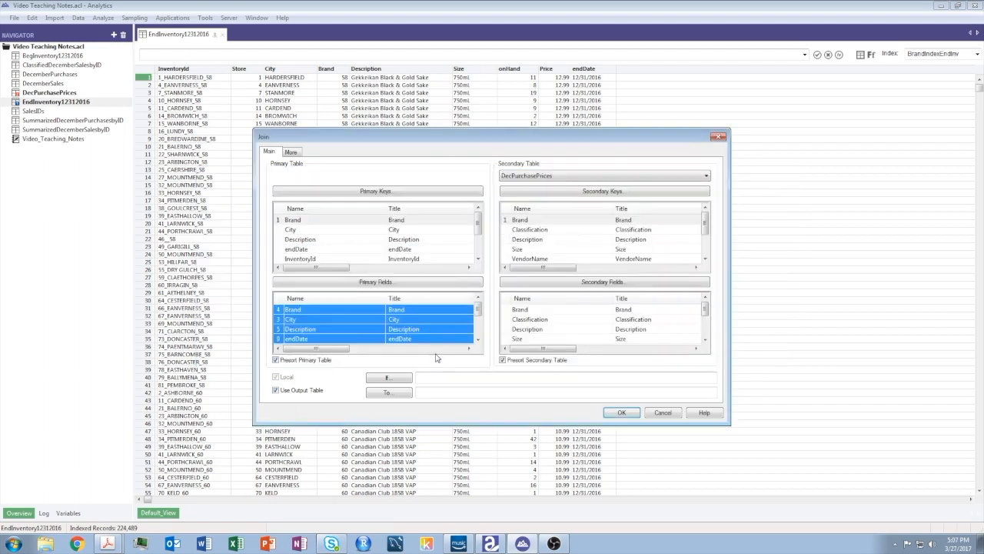
- Add Classification, Volume, PurchasePrice, VendorNumber and VendorName, in that order, as the join's secondary fields and accept the selection
click(605, 282)
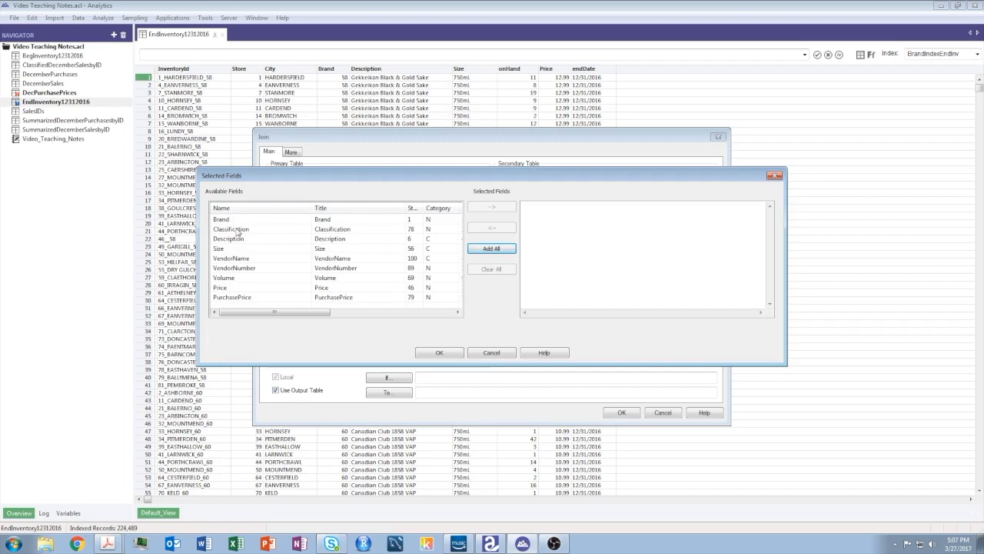
click(237, 230)
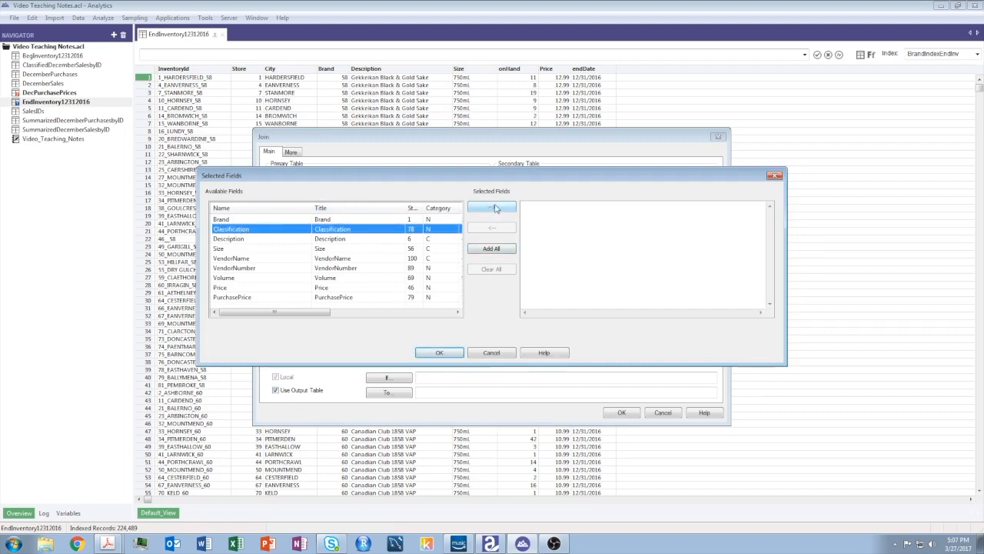
click(495, 207)
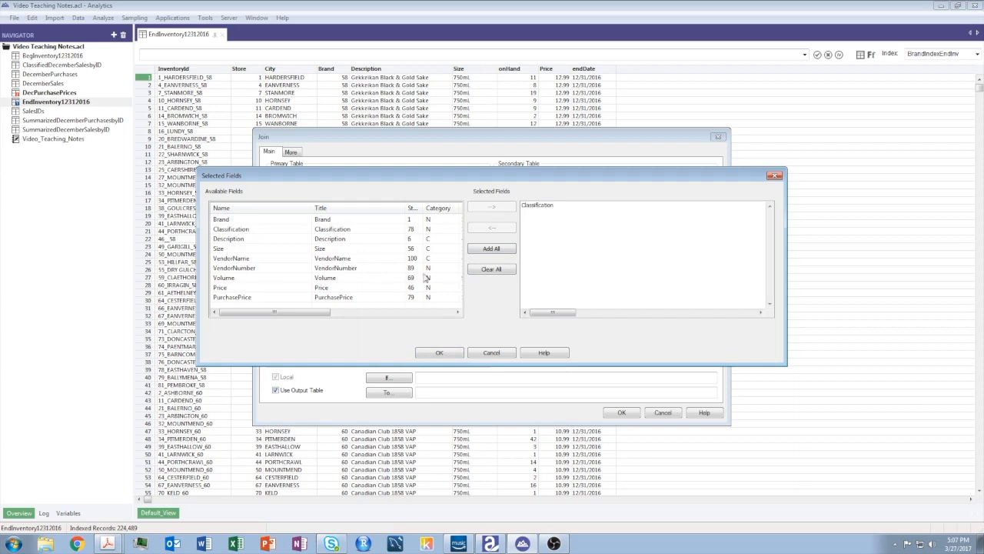
click(233, 278)
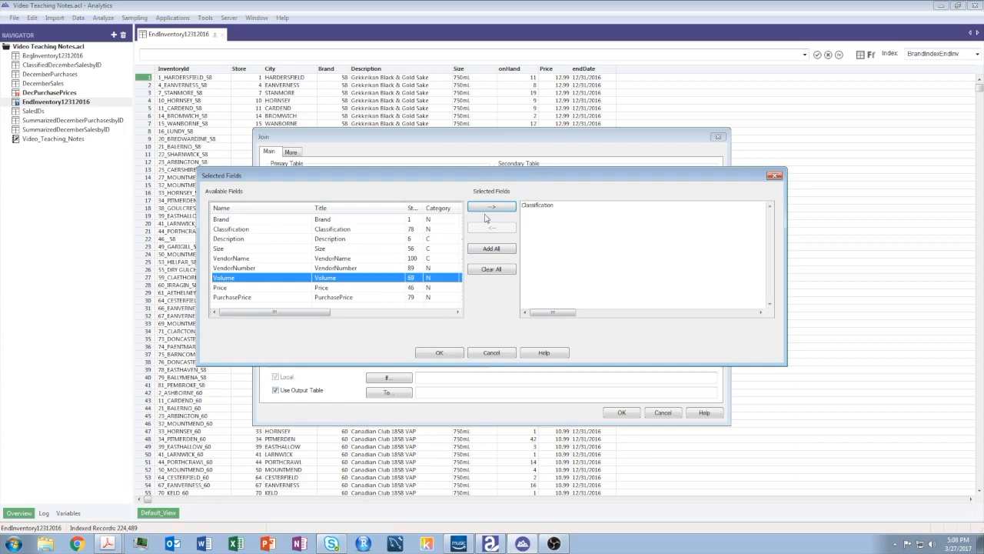
click(492, 207)
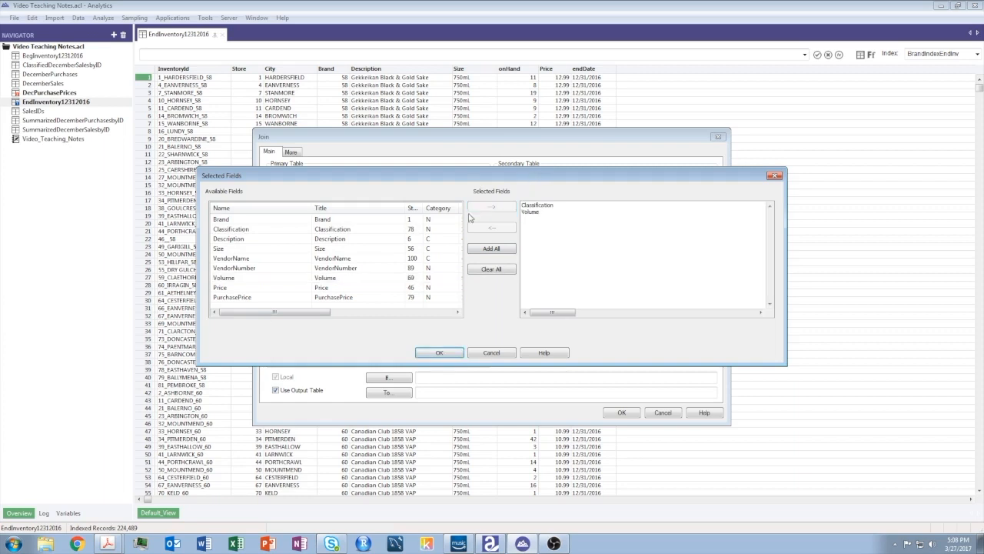
click(233, 297)
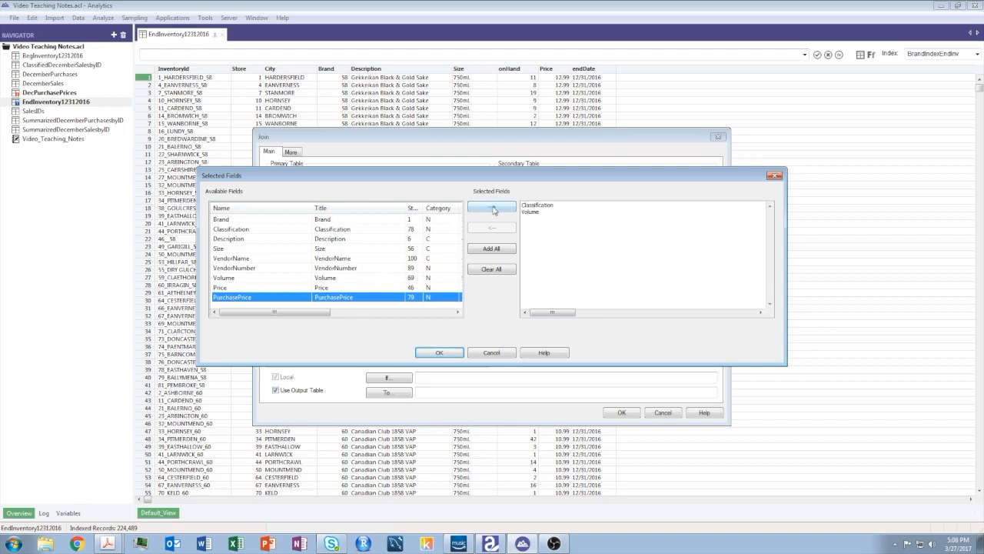
click(493, 209)
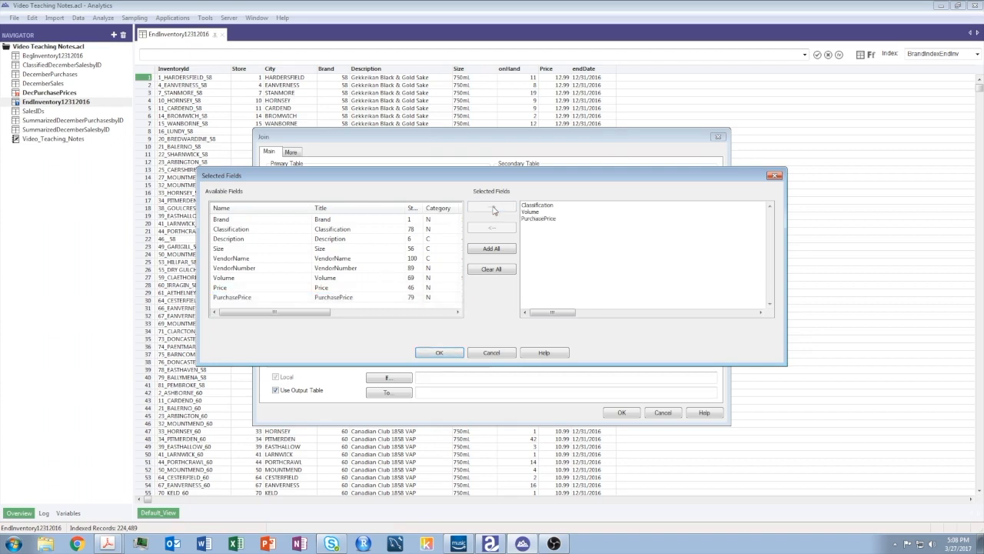
click(238, 267)
click(492, 208)
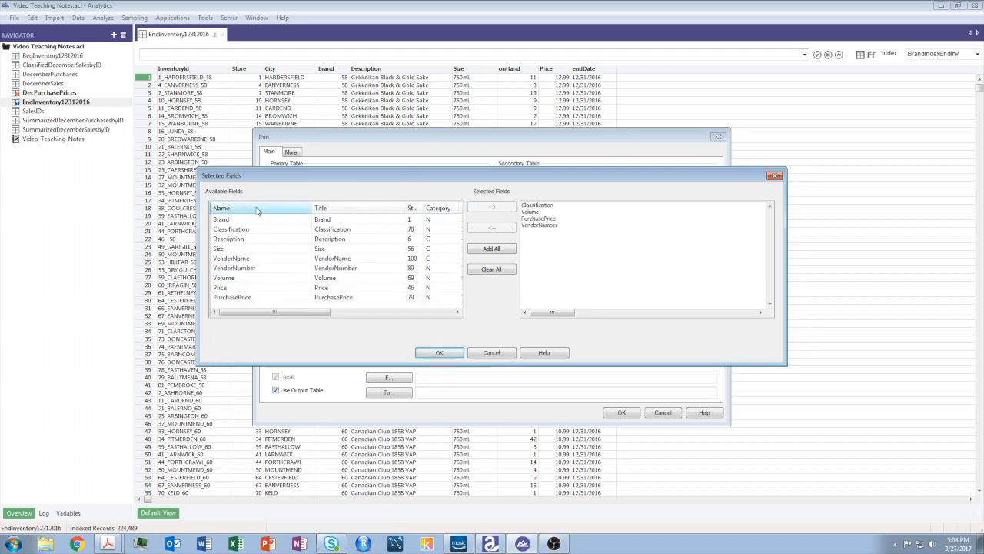
click(242, 260)
click(492, 207)
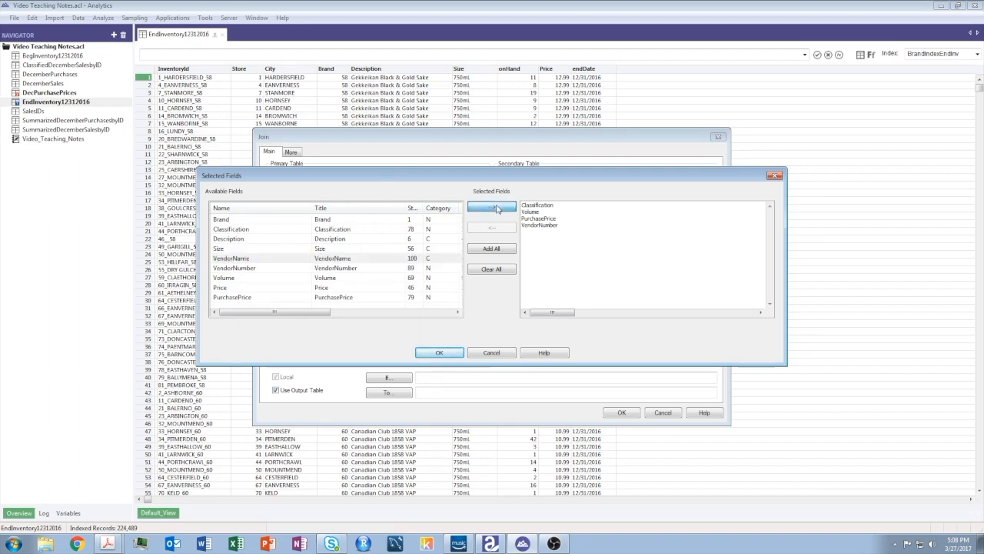
click(439, 352)
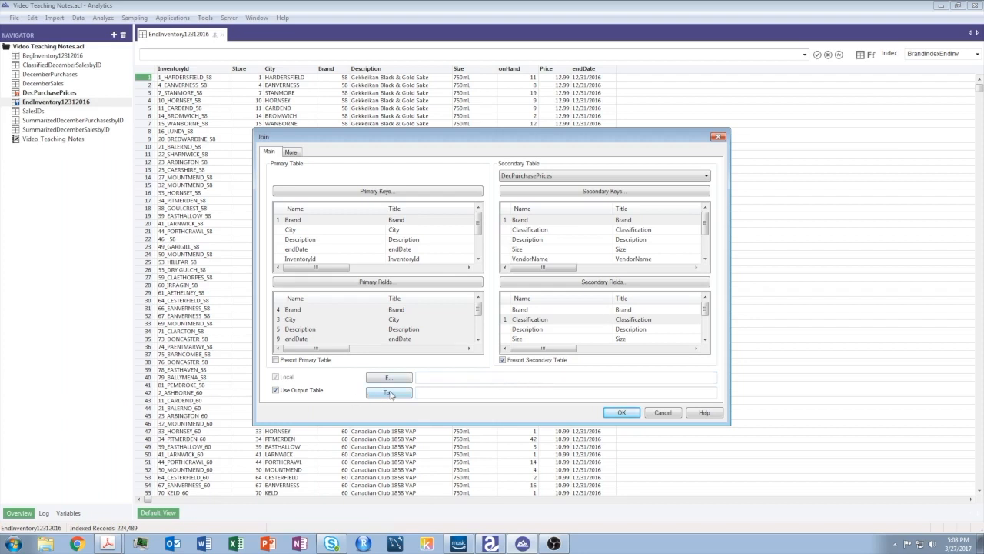
- Turn off presorting of the primary table and name the join's output table EndInventorywithPPrice
click(442, 393)
text(EndI)
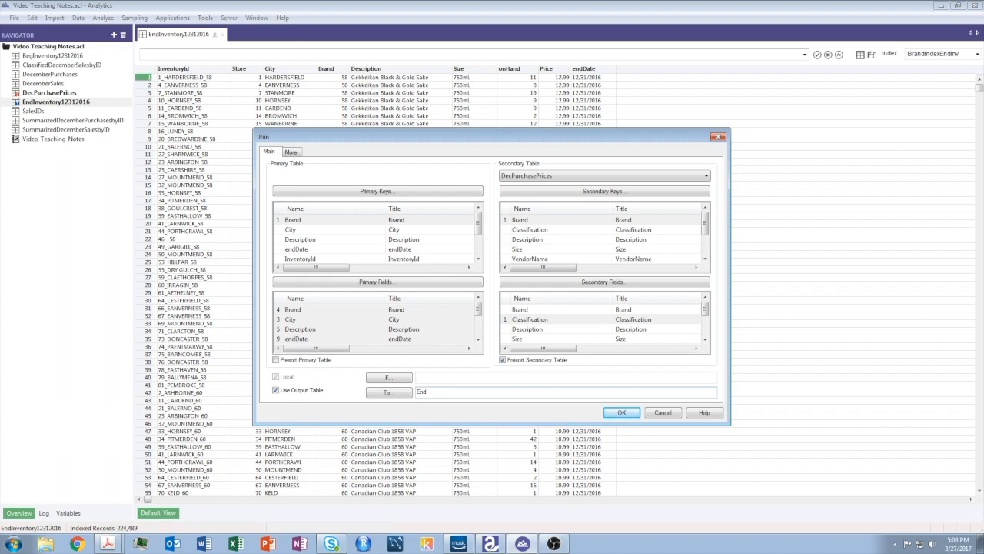
text(nventorywithPPrice)
- Include all primary records among the matched records of the join and run it
click(296, 152)
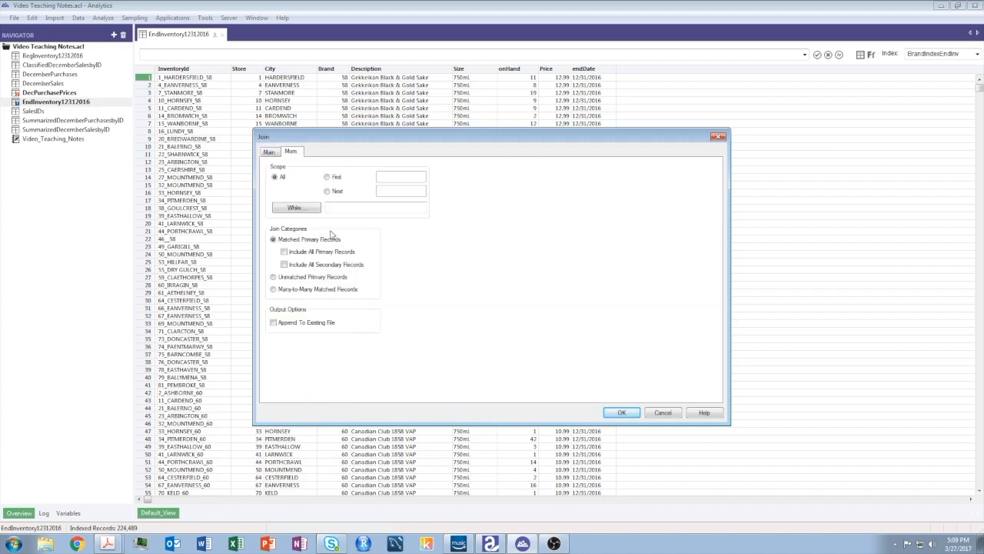
click(285, 252)
click(269, 153)
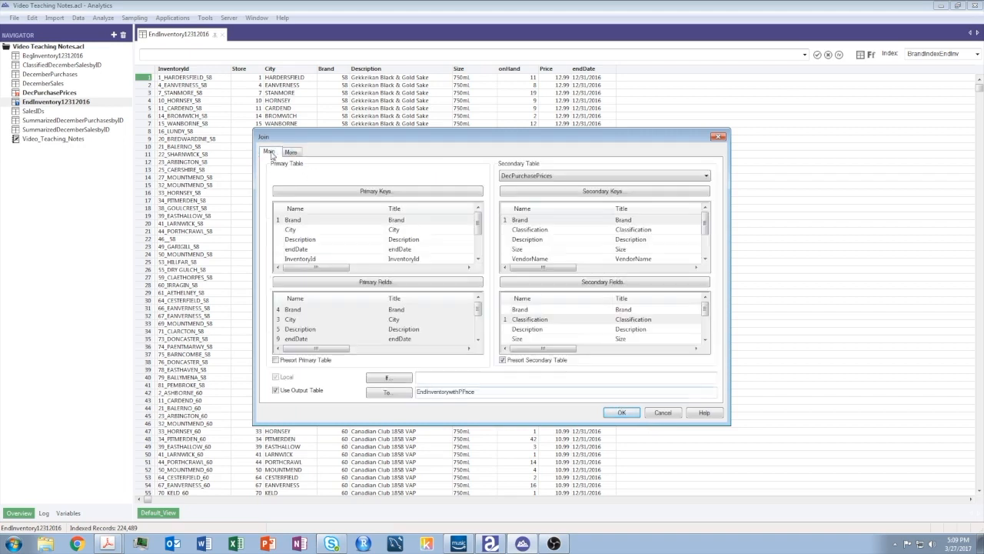
click(623, 413)
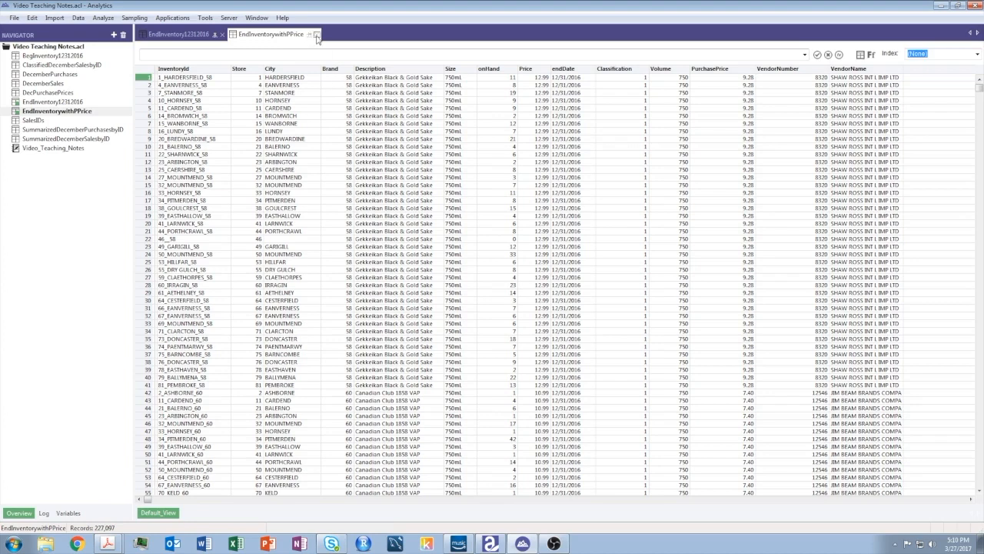
- Close both open inventory tables, view the contents of the SalesIDs table and close it
click(317, 36)
click(224, 36)
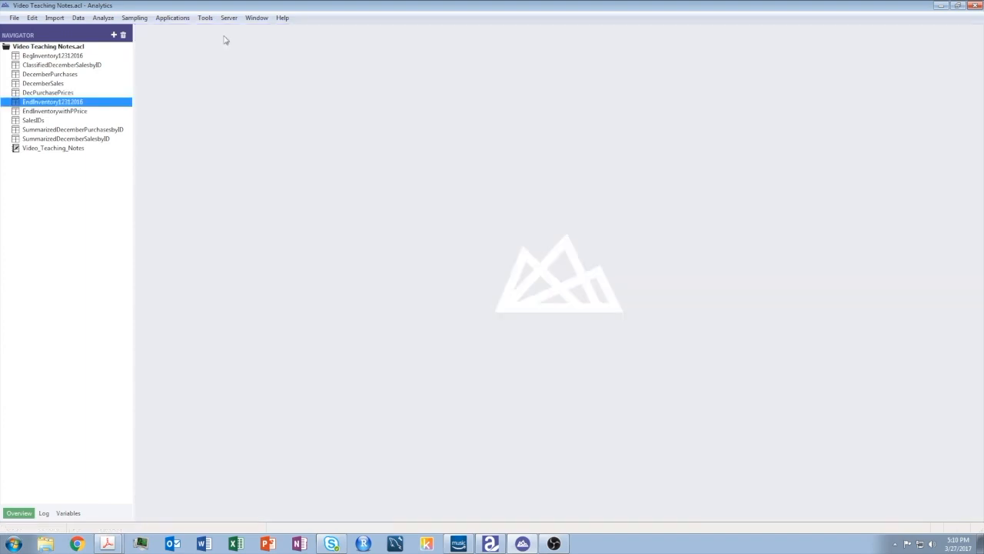
click(33, 121)
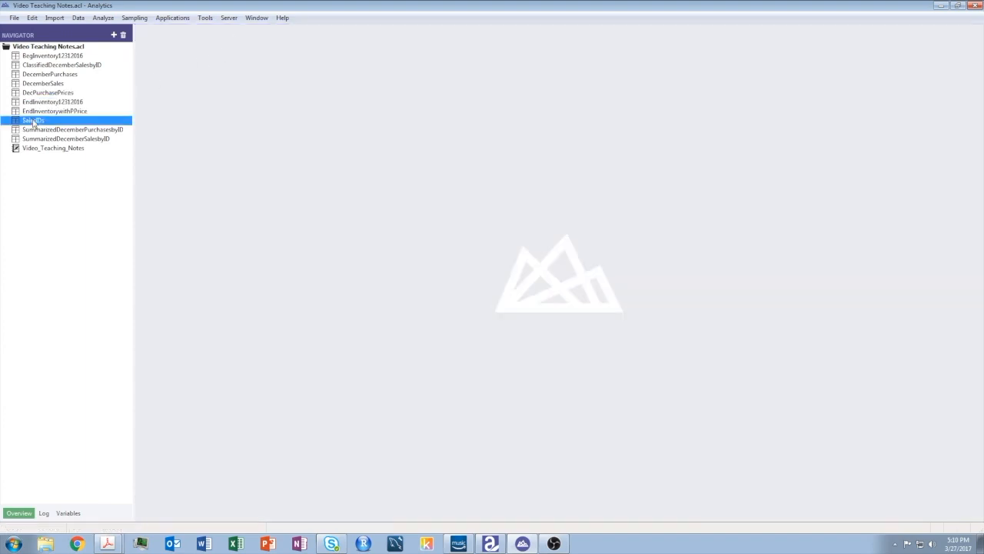
double_click(33, 121)
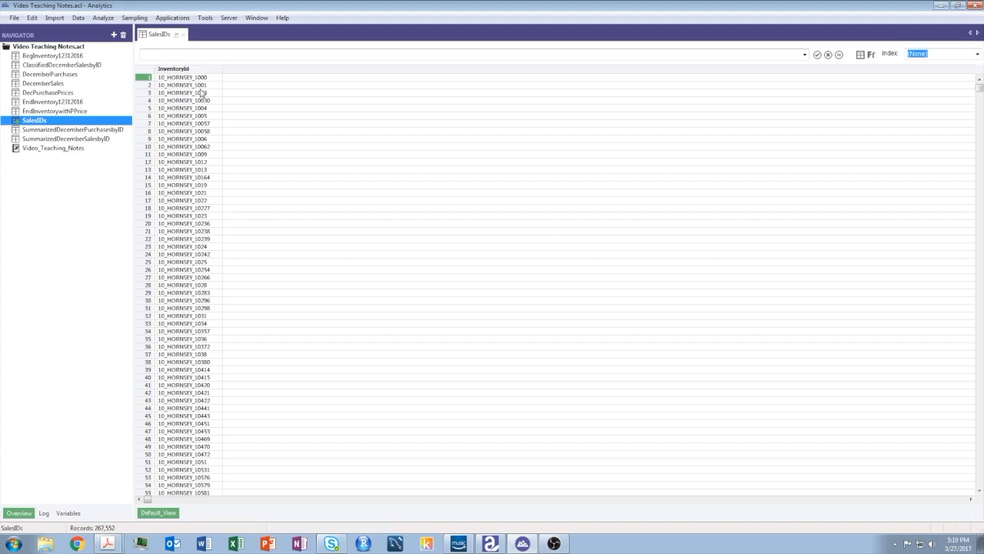
click(184, 36)
- Rename the SalesIDs table as MasterIDs
right_click(39, 120)
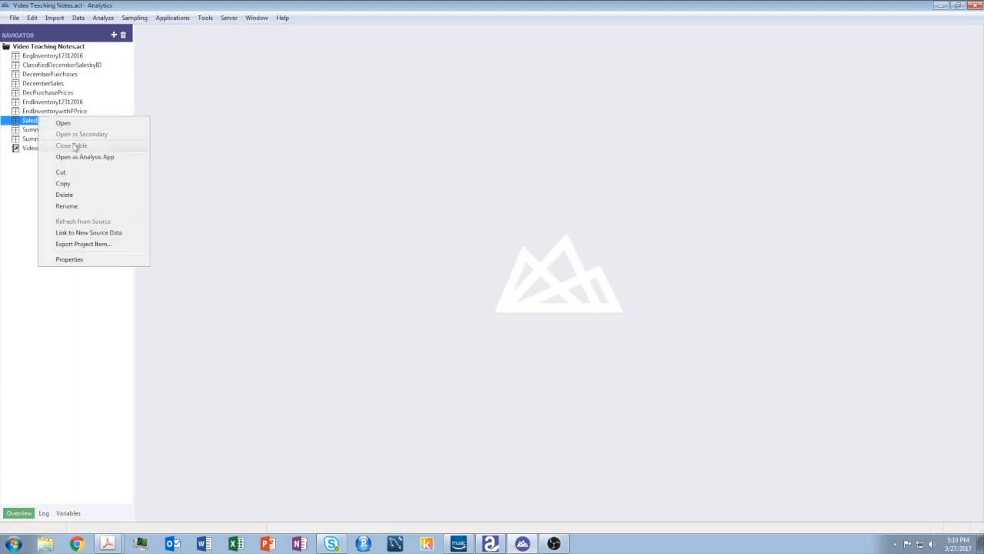
click(75, 206)
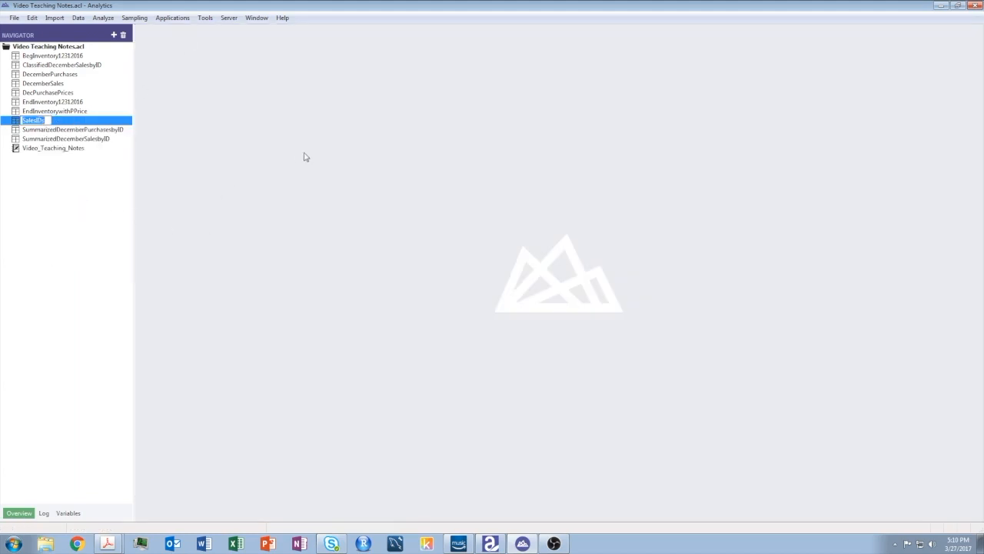
text(MasterIDs)
click(68, 131)
click(50, 121)
- Open the MasterIDs table and examine the InventoryId field definition and record length in its table layout
double_click(47, 120)
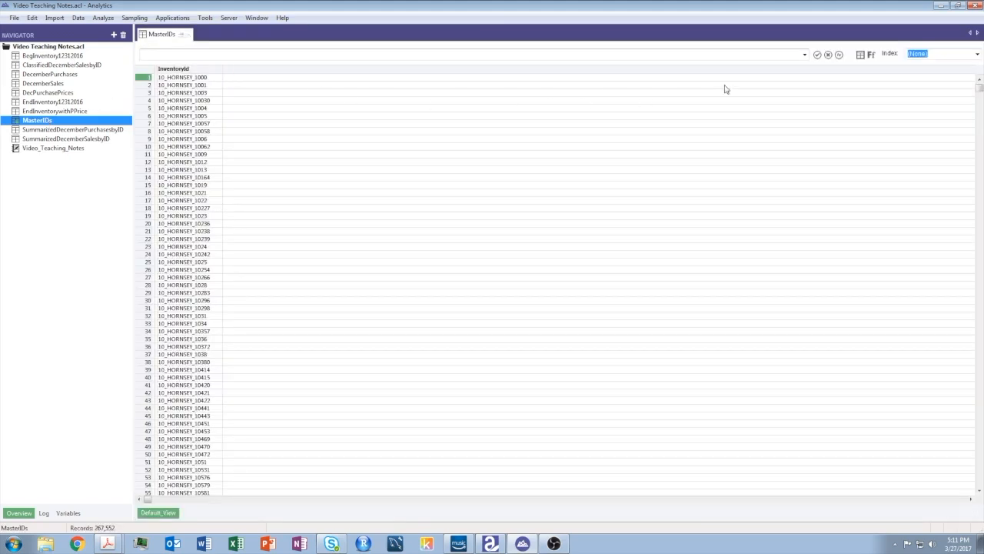
click(862, 55)
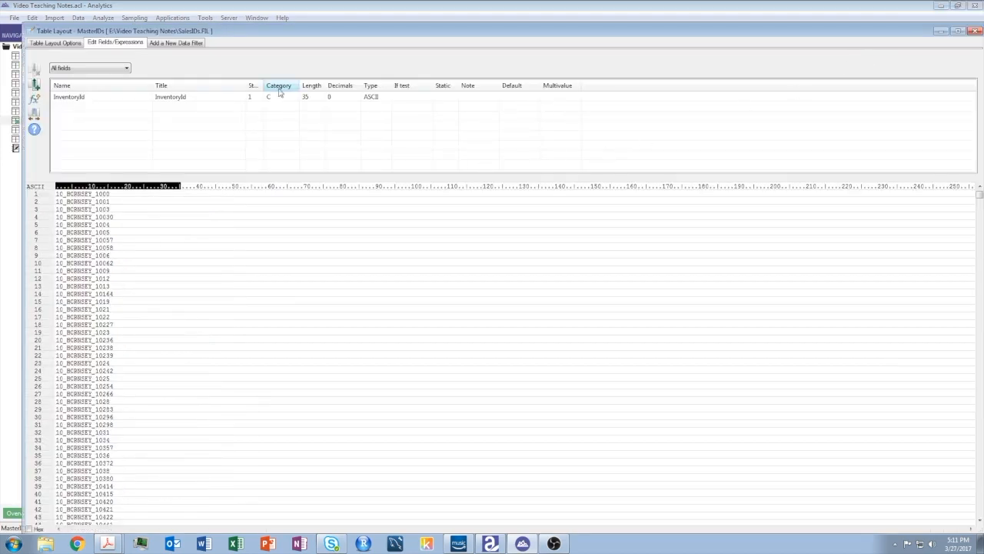
click(82, 99)
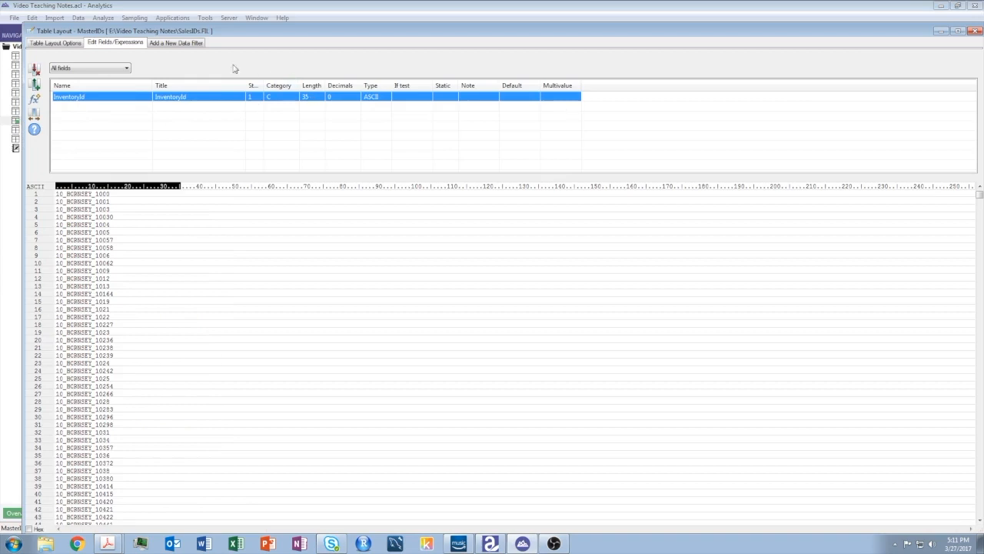
click(56, 44)
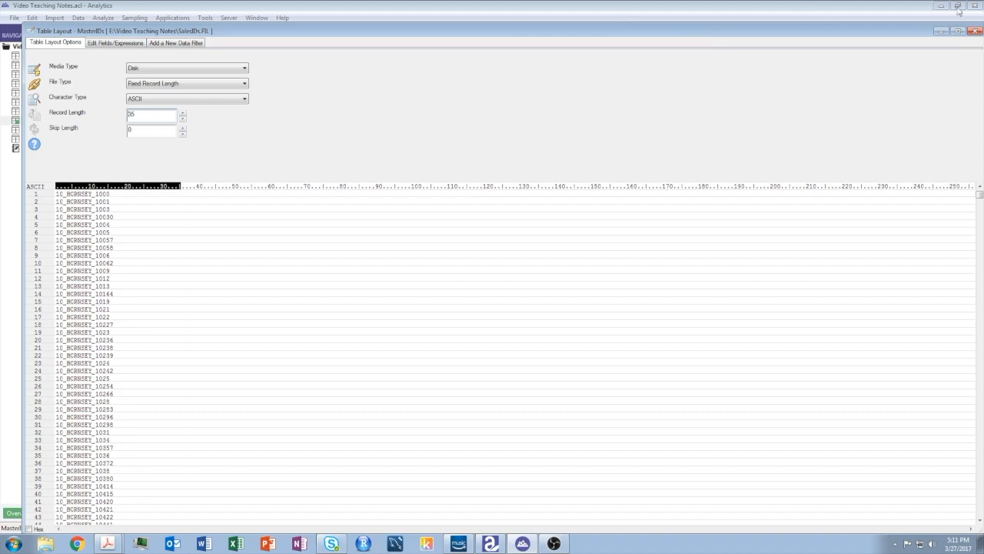
click(974, 31)
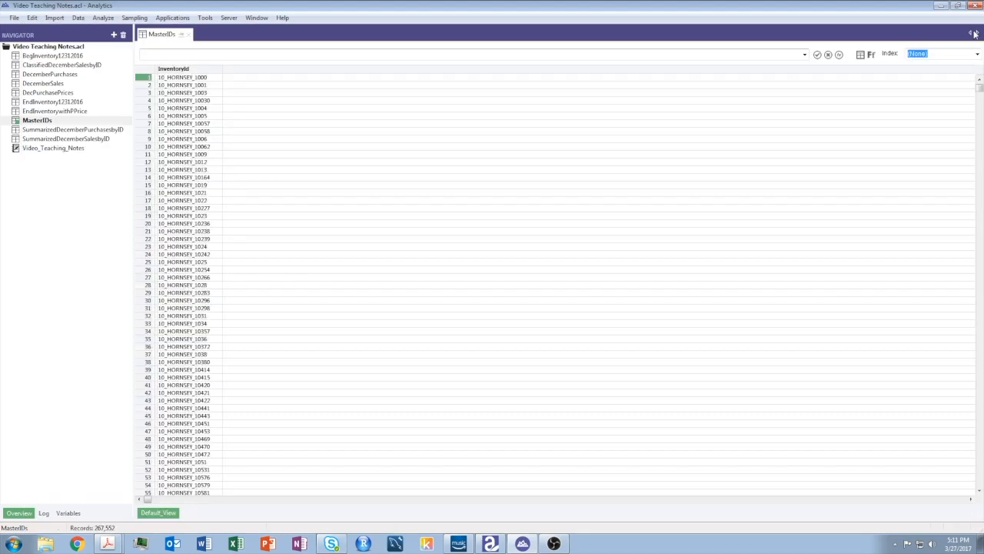
- Check the InventoryId field definition in the table layouts of BegInventory12312016, EndInventory12312016 and SummarizedDecemberPurchasesbyID
double_click(47, 58)
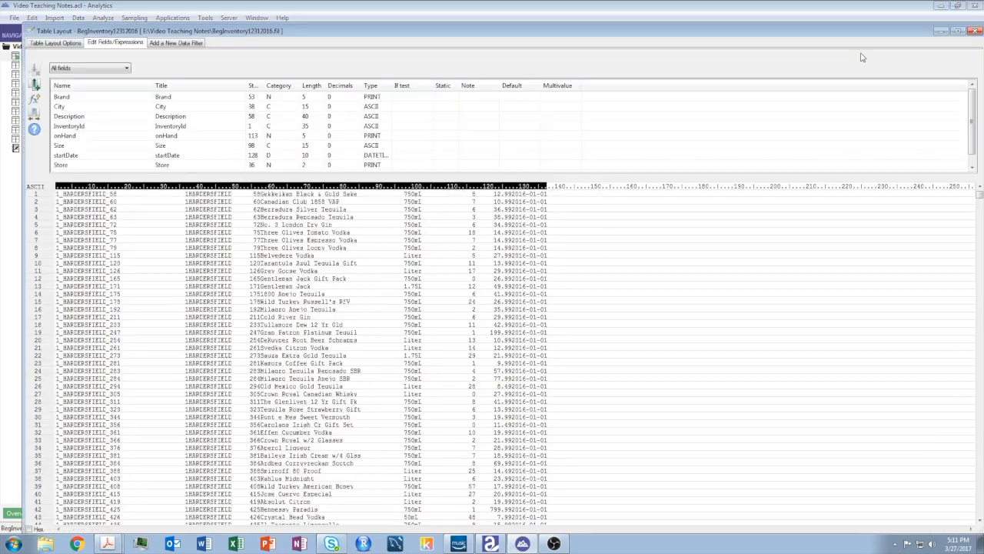
click(862, 55)
click(977, 31)
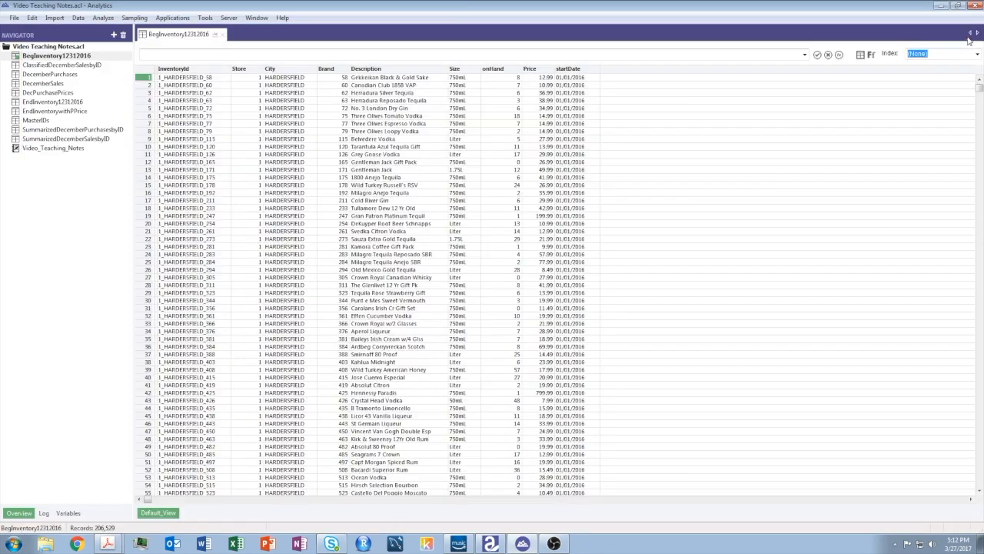
double_click(51, 101)
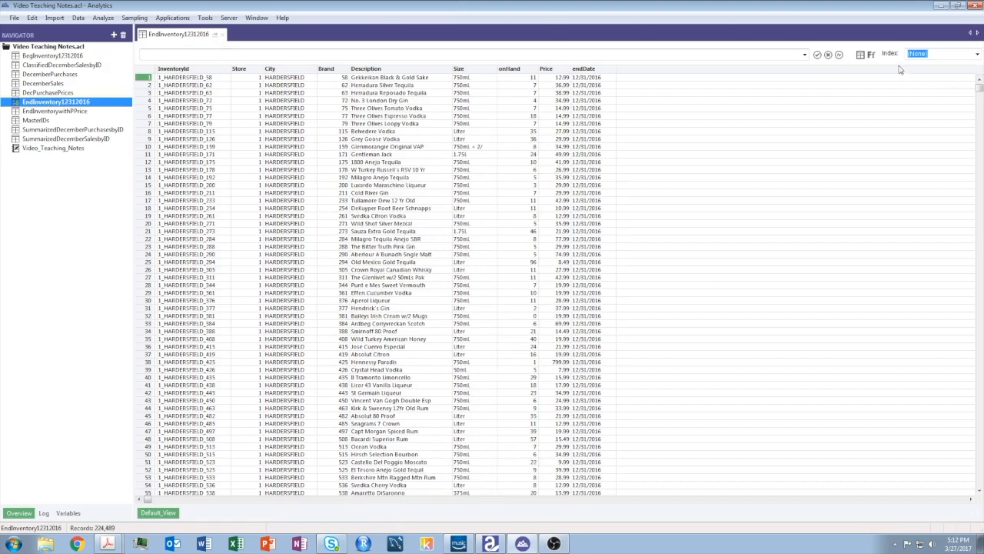
click(860, 54)
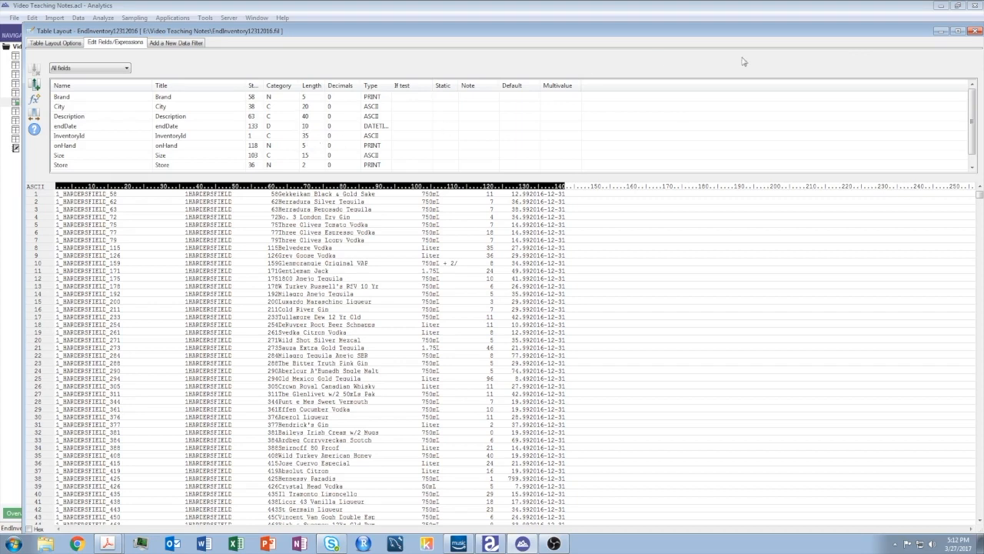
click(976, 31)
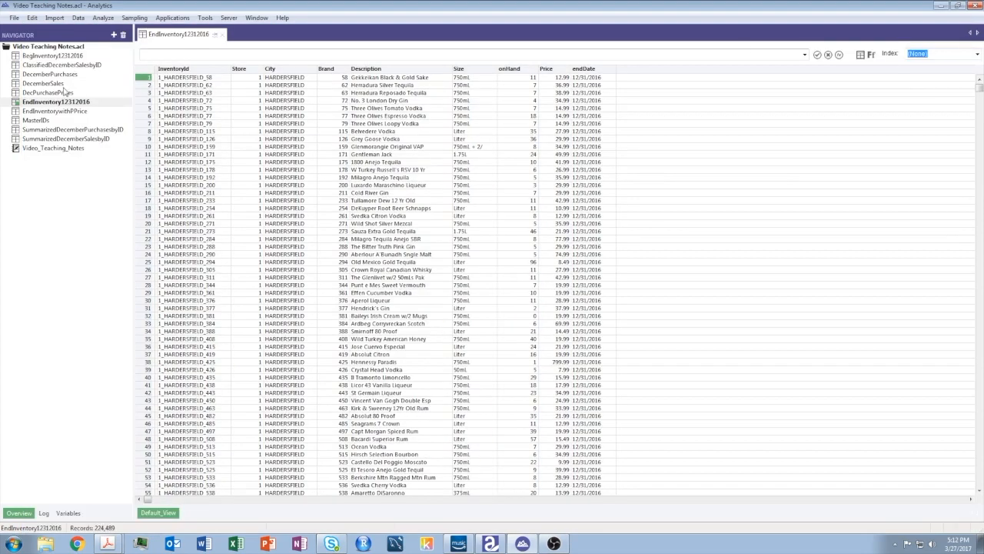
double_click(61, 130)
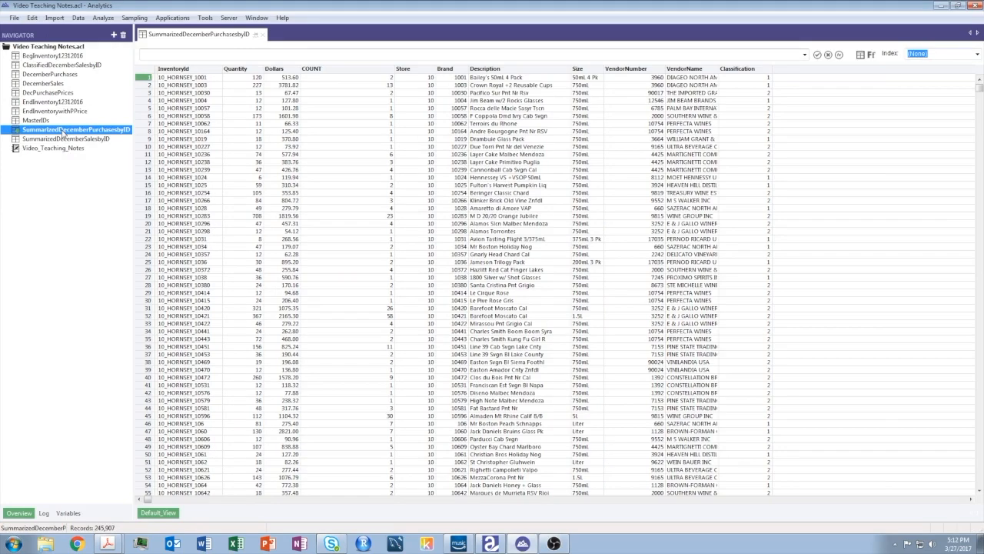
click(860, 57)
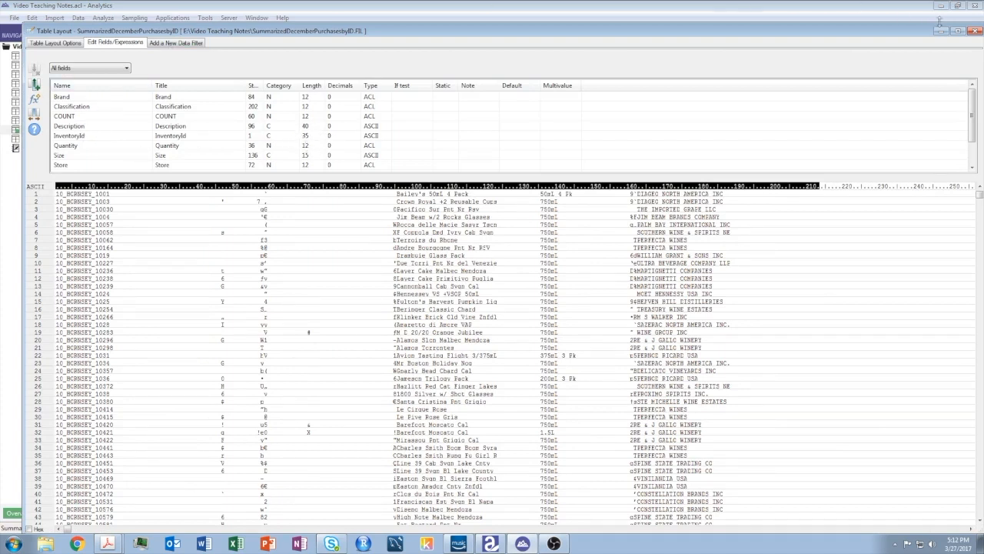
click(973, 32)
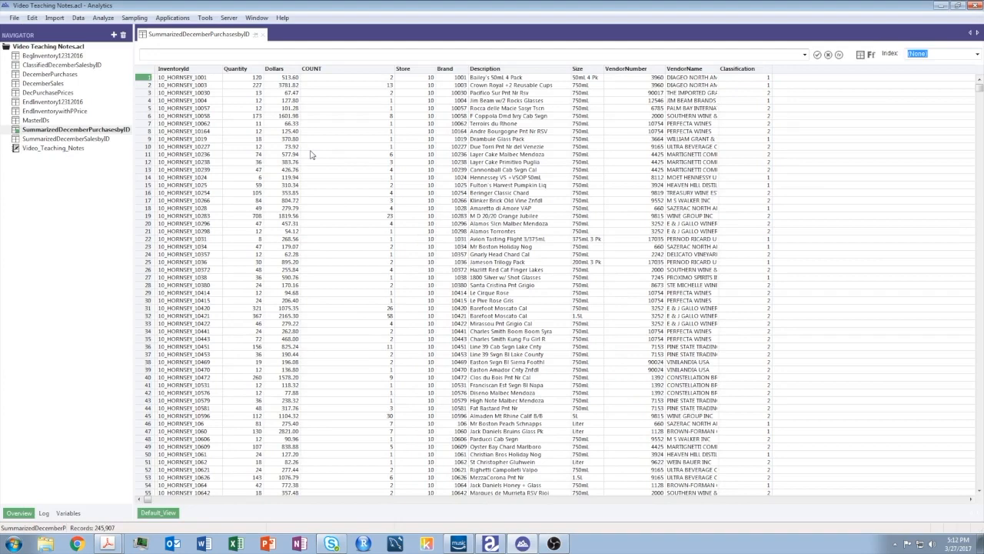
double_click(48, 58)
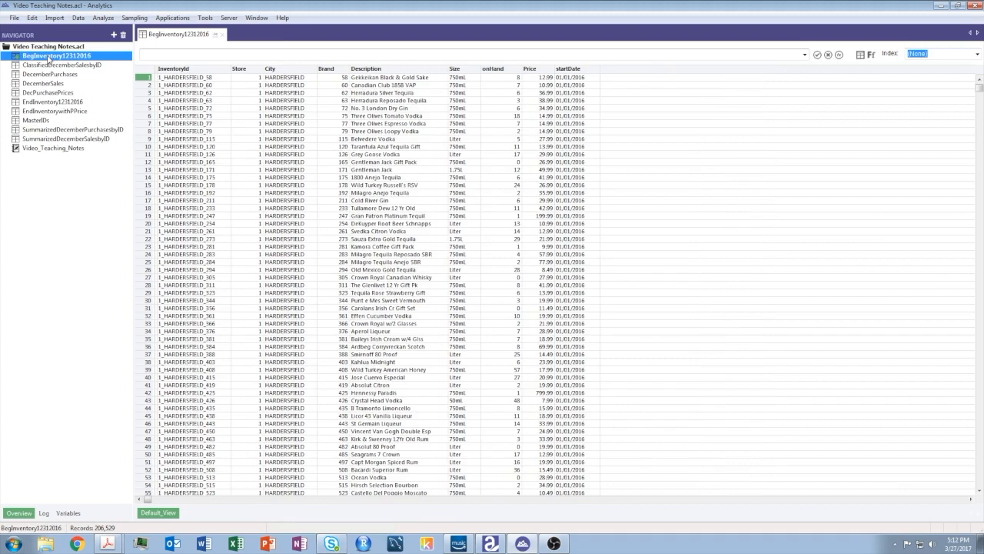
click(79, 18)
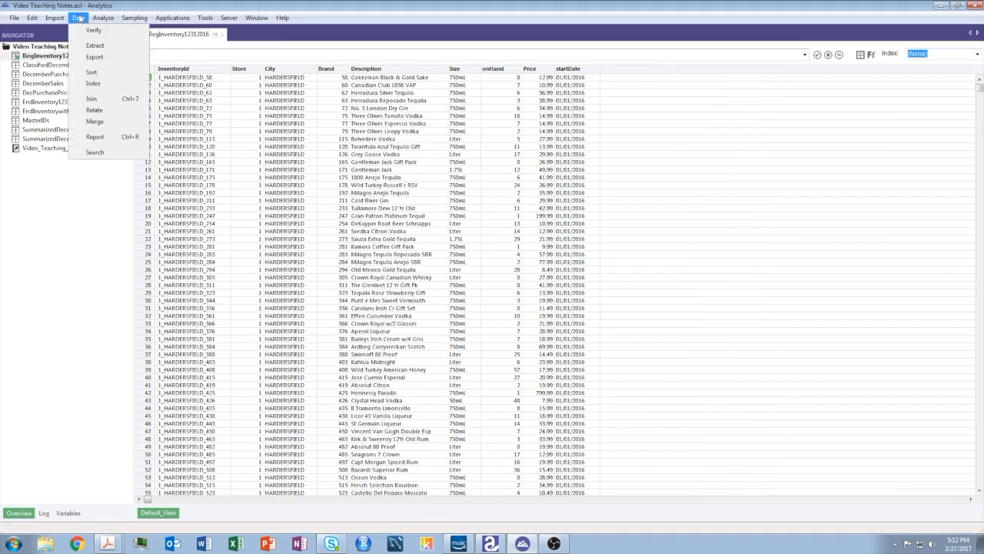
click(95, 46)
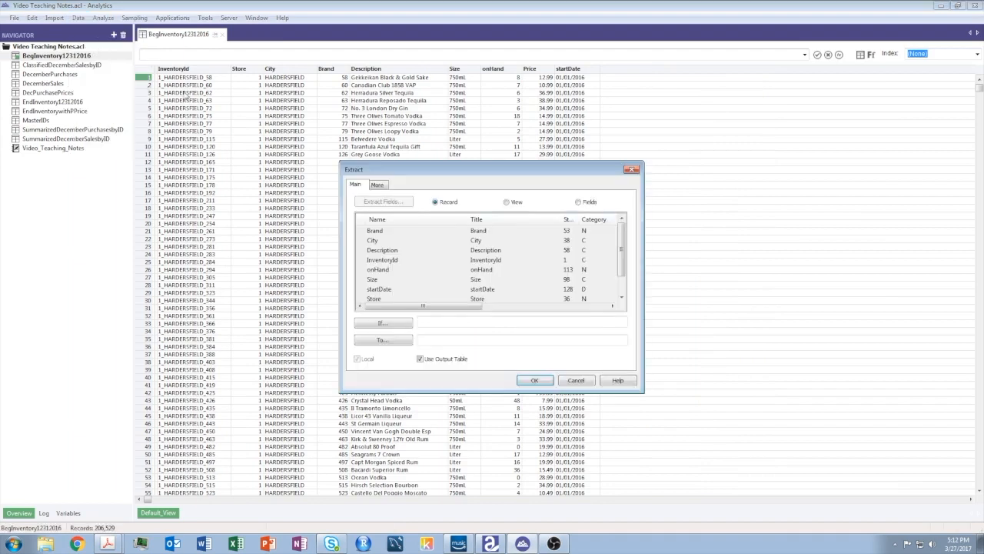
click(577, 202)
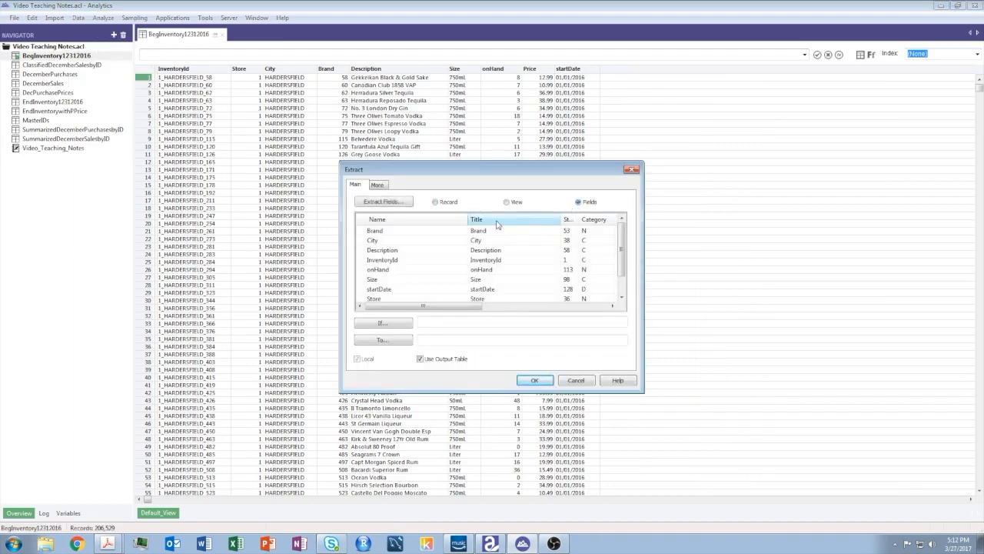
click(396, 261)
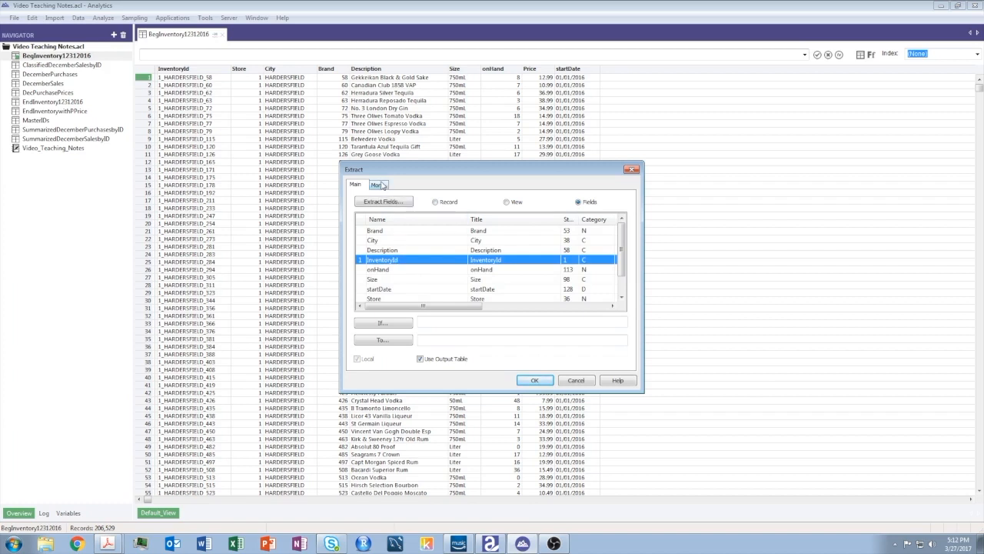
click(379, 184)
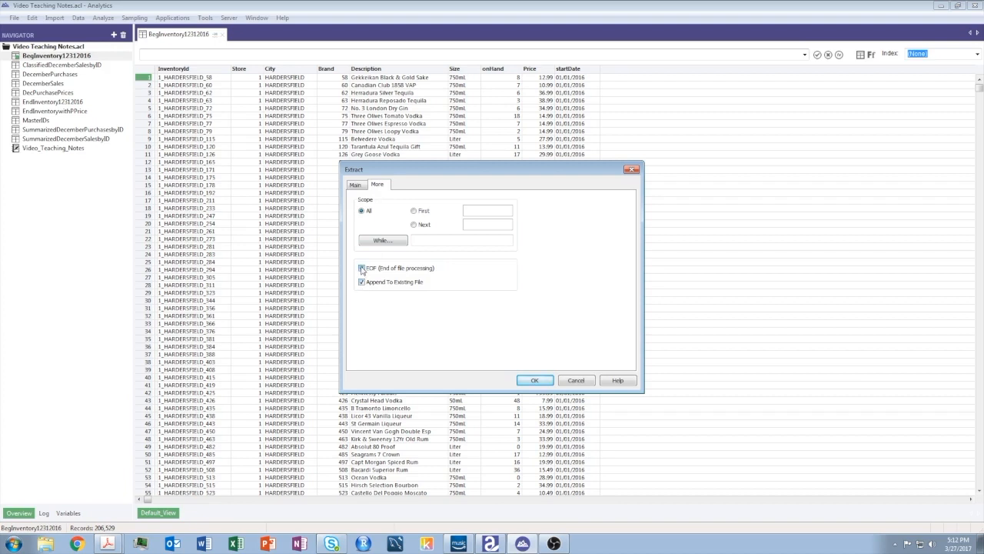
click(358, 186)
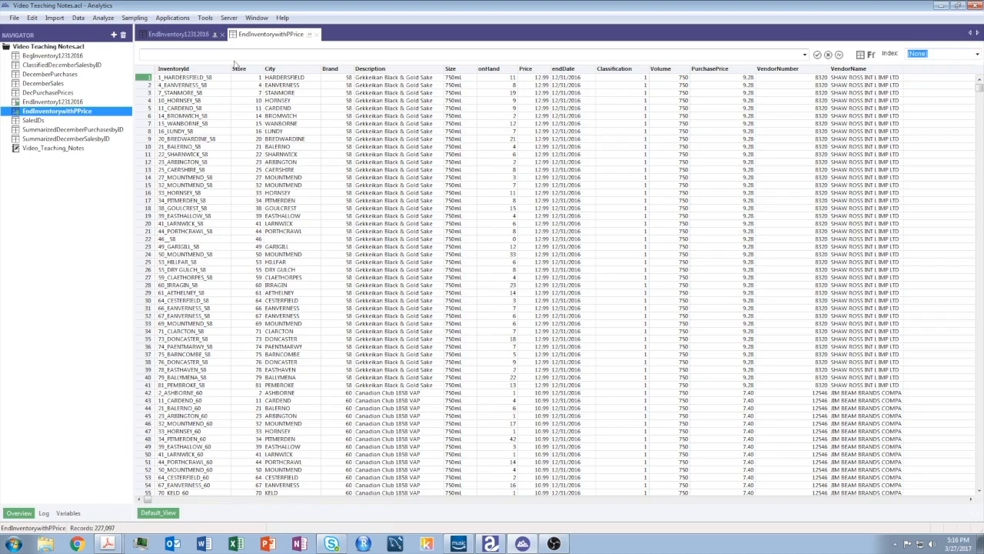
- Close both open inventory tables and examine the InventoryId field definition in the SalesIDs table layout
click(316, 34)
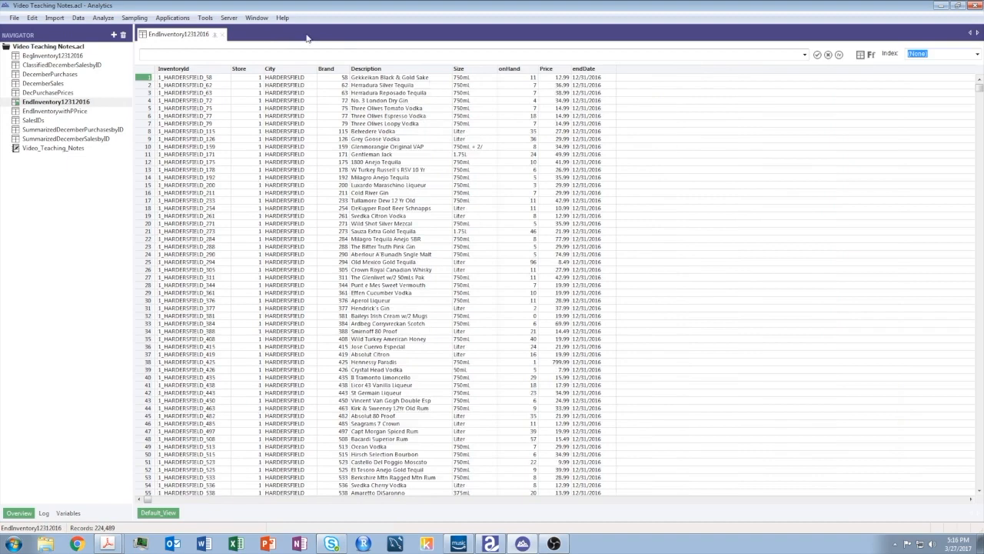
click(222, 34)
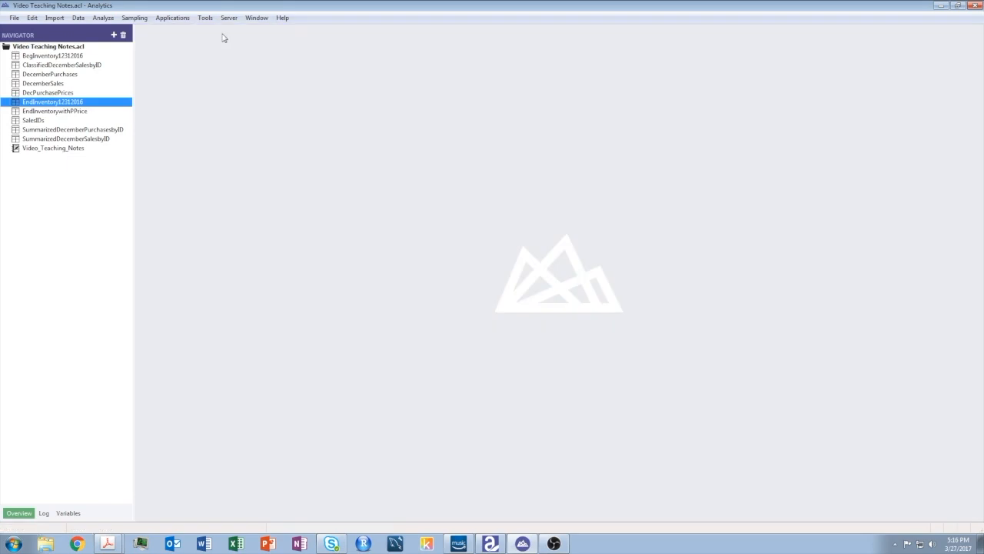
double_click(34, 121)
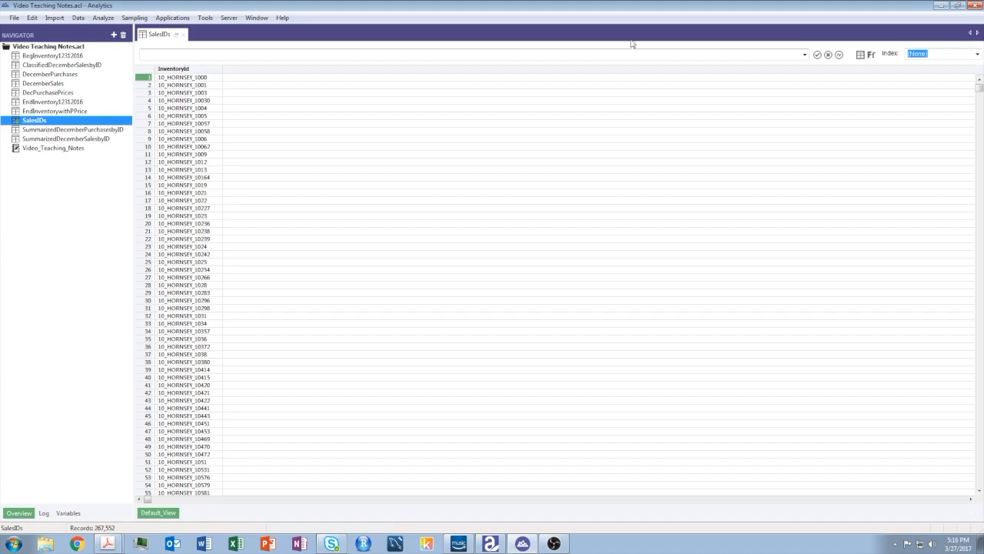
click(860, 54)
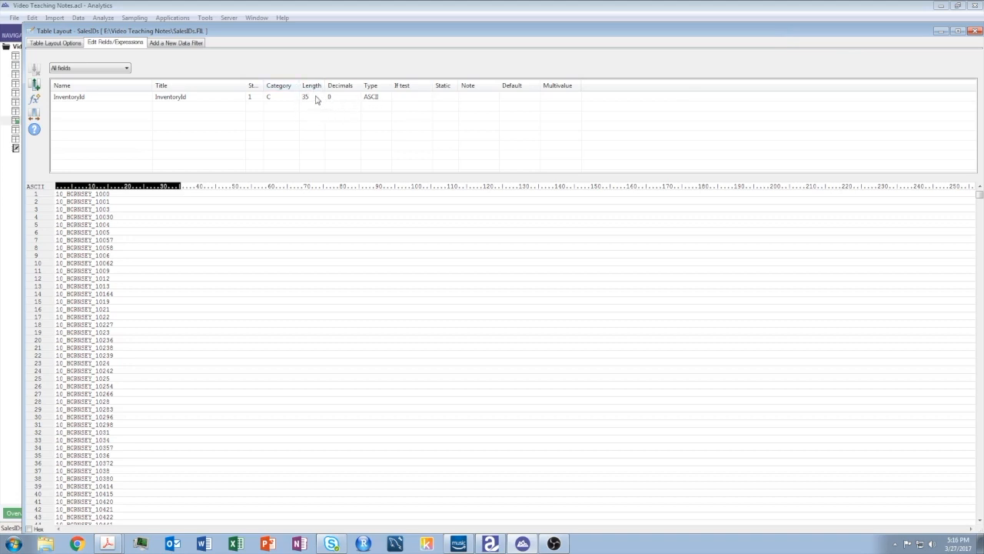
click(974, 32)
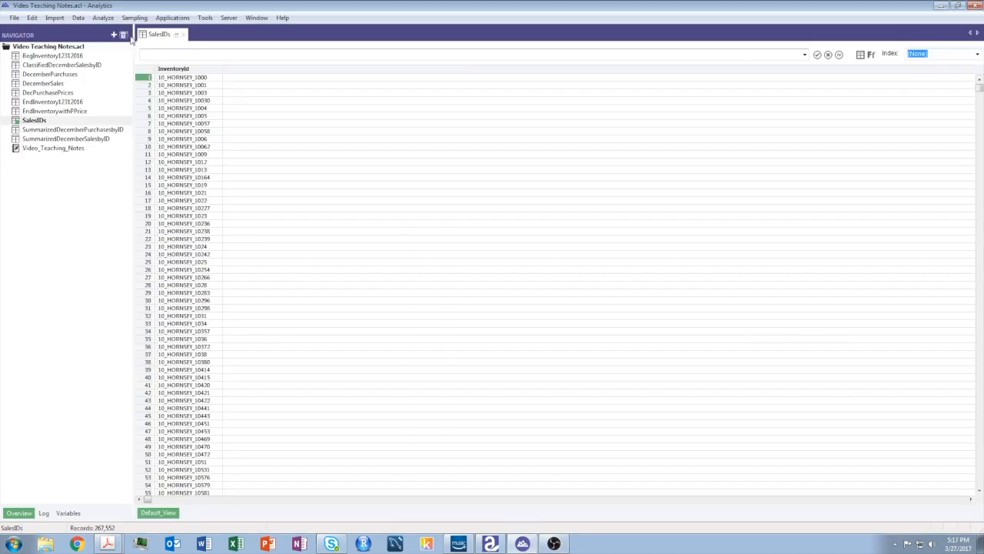
- Check the InventoryId field definition in the layouts of BegInventory12312016, SummarizedDecemberPurchasesbyID and EndInventory12312016, closing all tables at the end
double_click(48, 56)
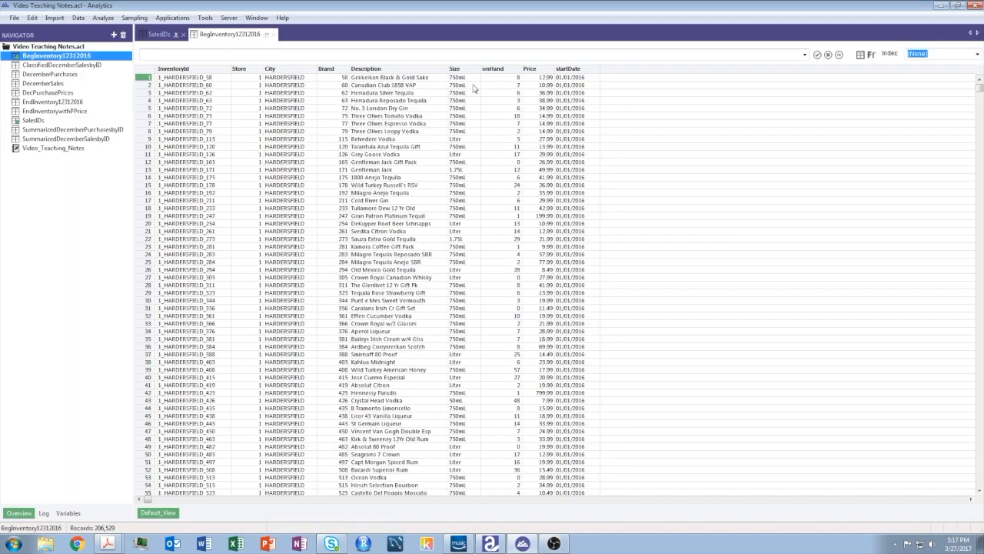
click(859, 56)
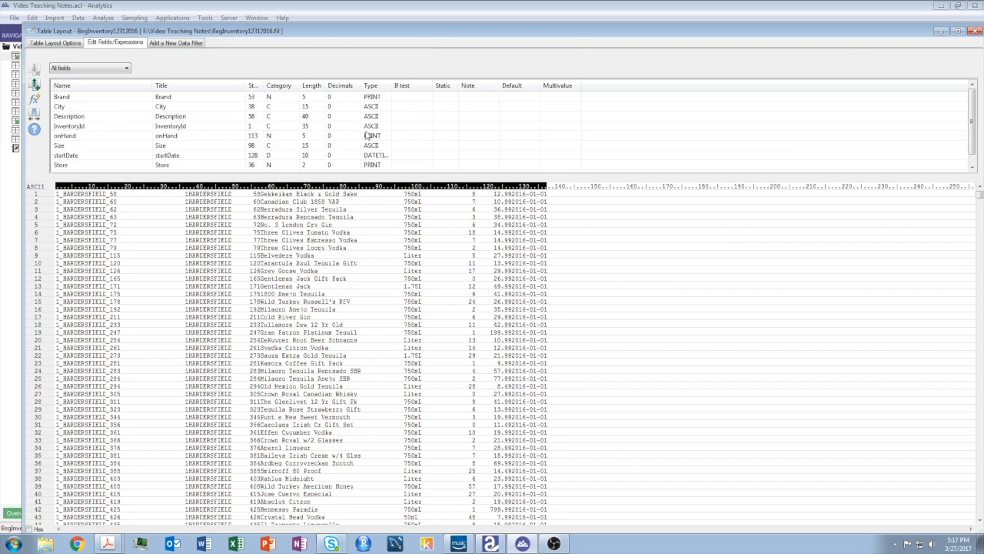
click(975, 32)
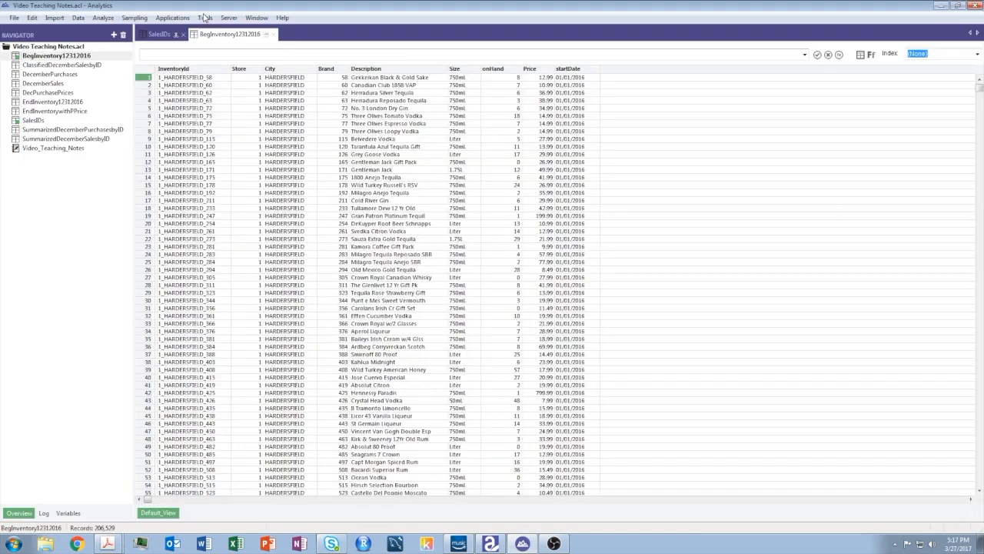
double_click(58, 129)
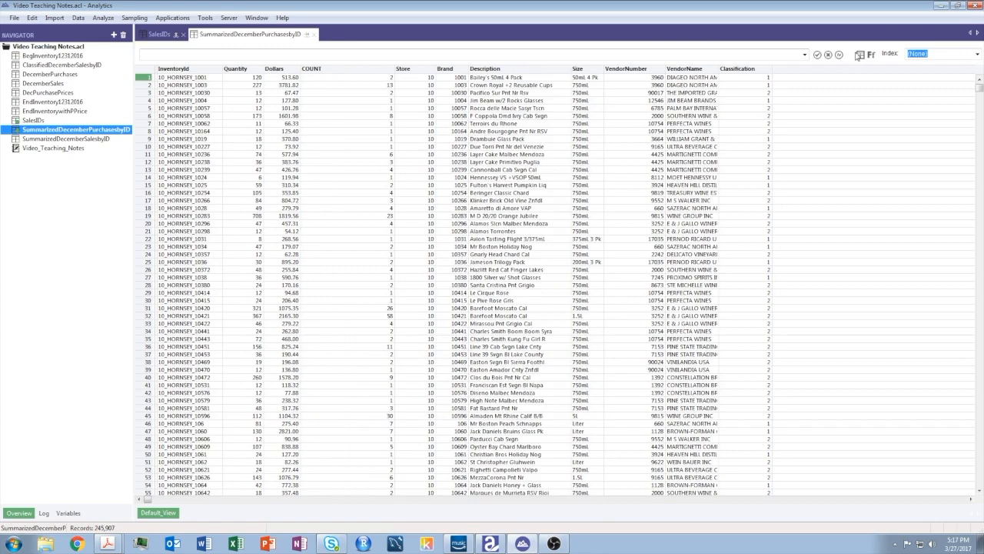
click(860, 55)
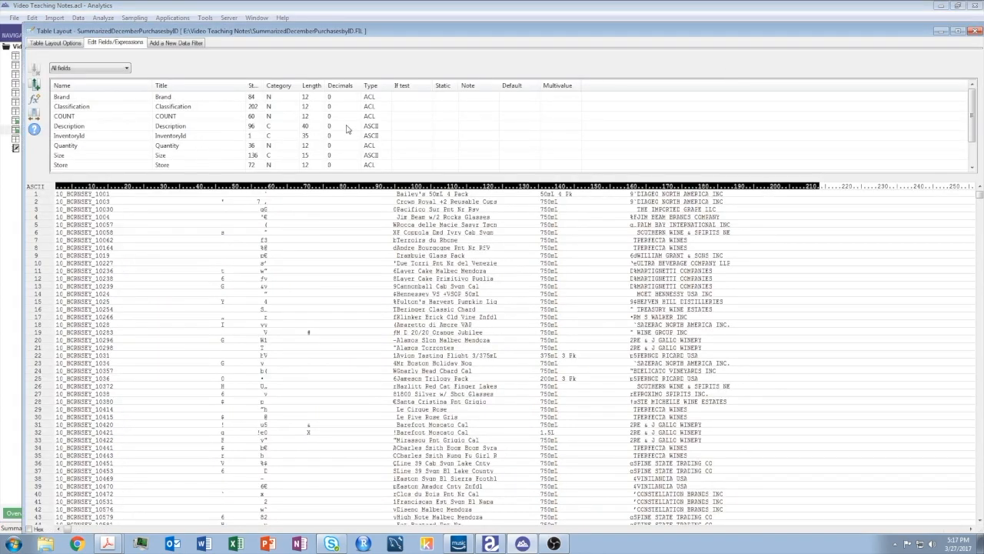
click(976, 31)
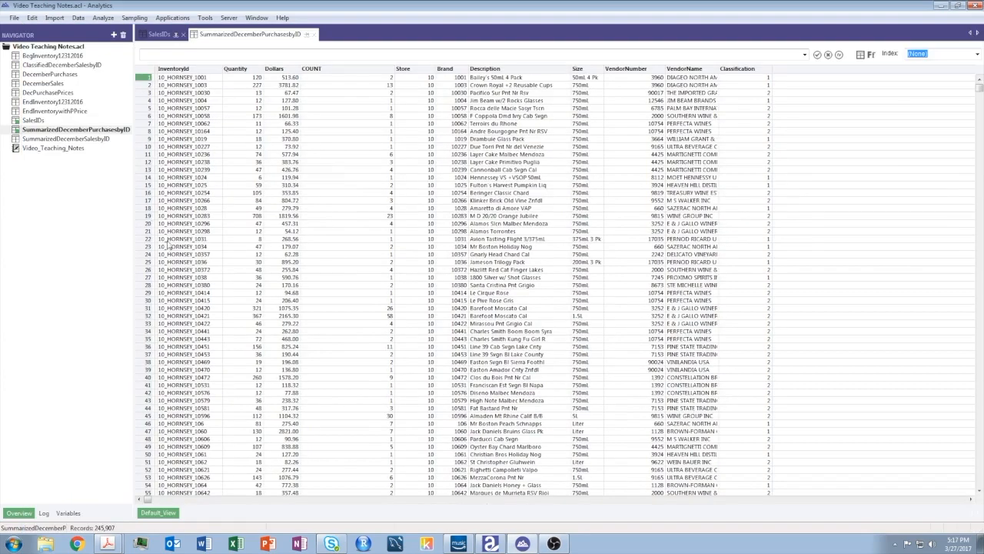
double_click(57, 105)
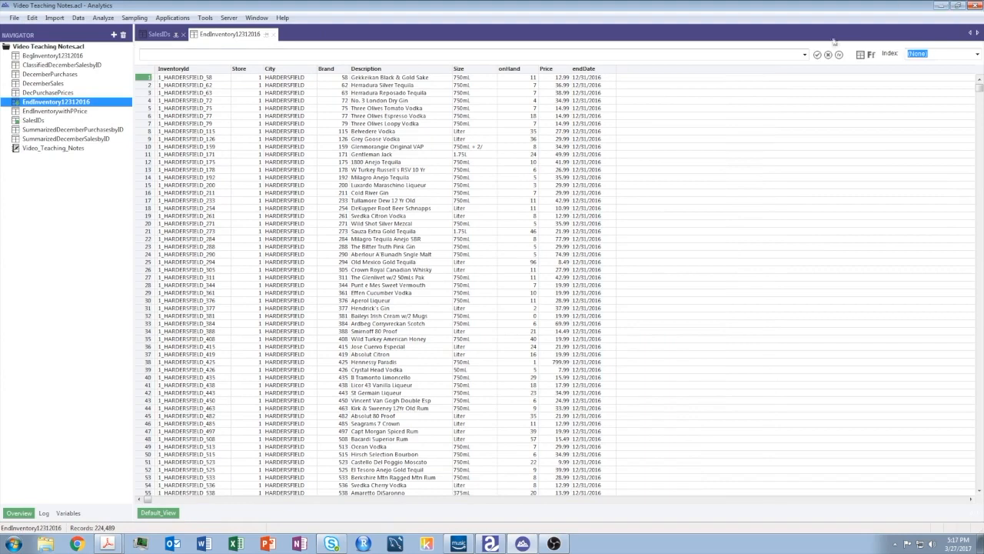
click(860, 55)
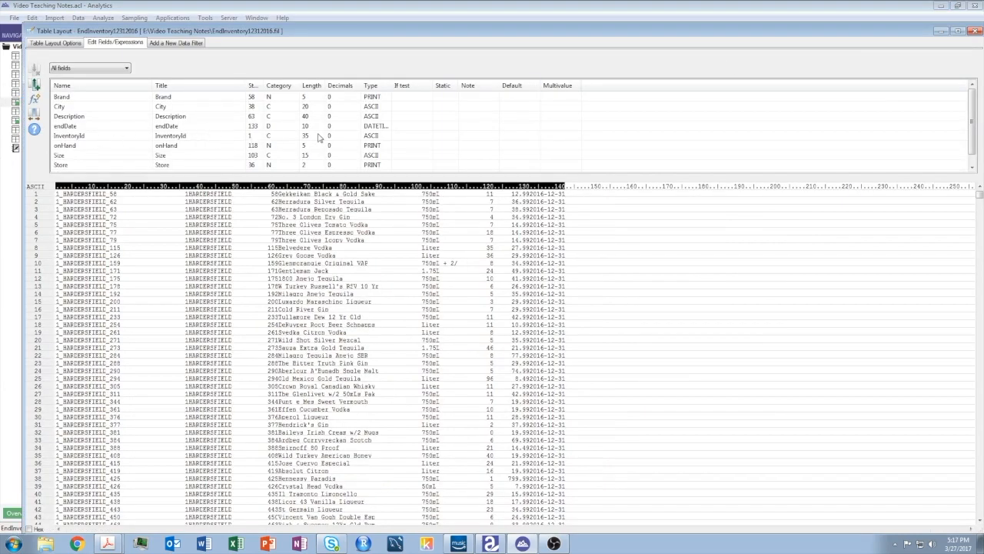
click(975, 31)
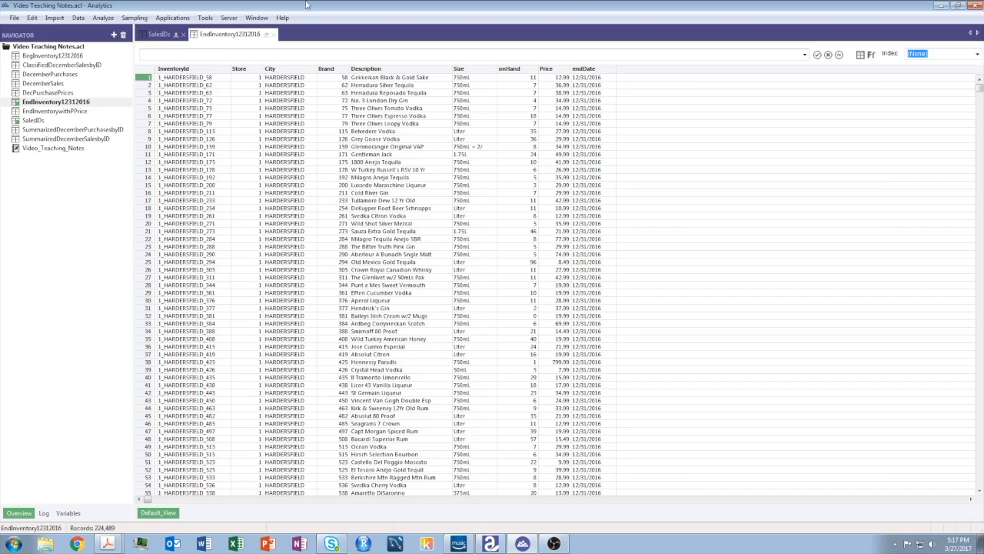
click(274, 34)
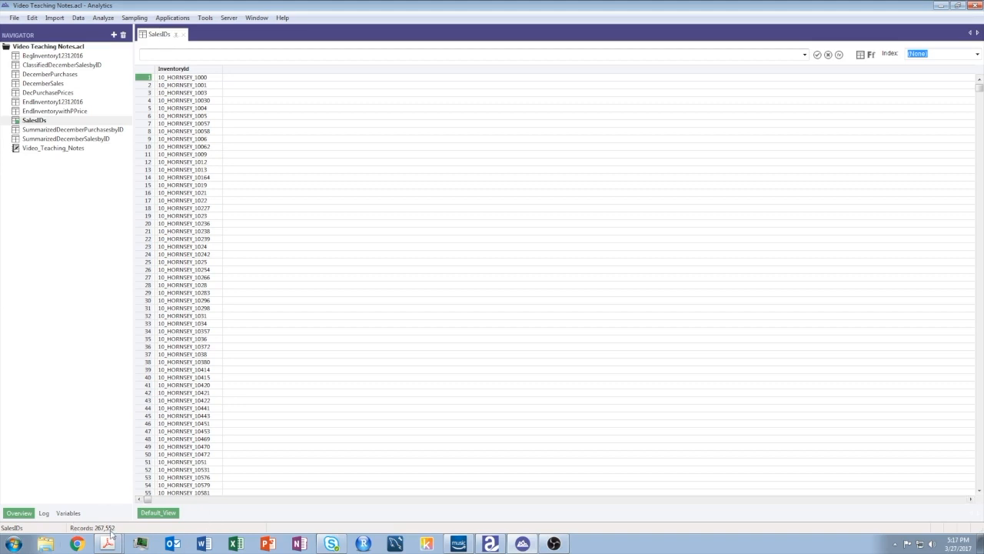
click(183, 34)
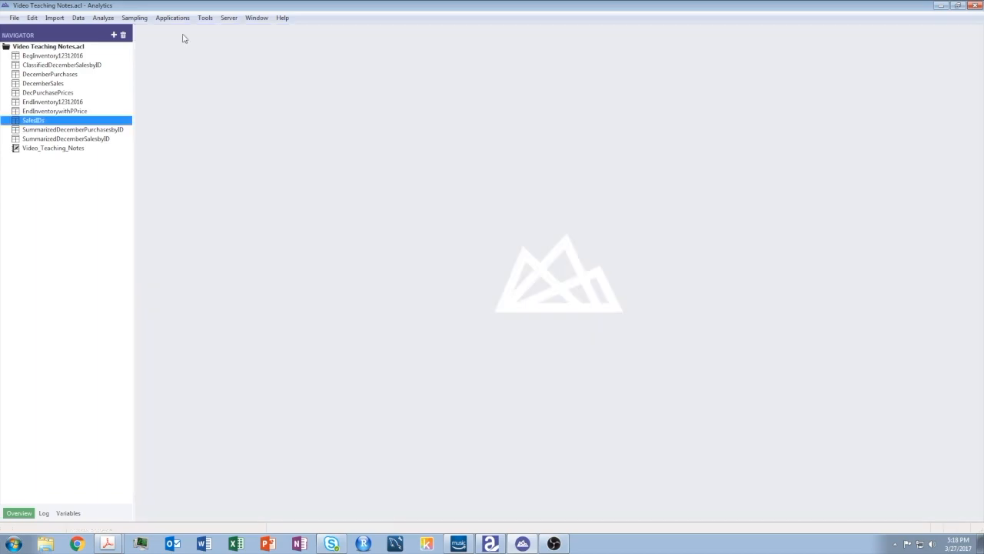
- Compare the record counts of the BegInventory12312016 and SalesIDs tables
double_click(47, 57)
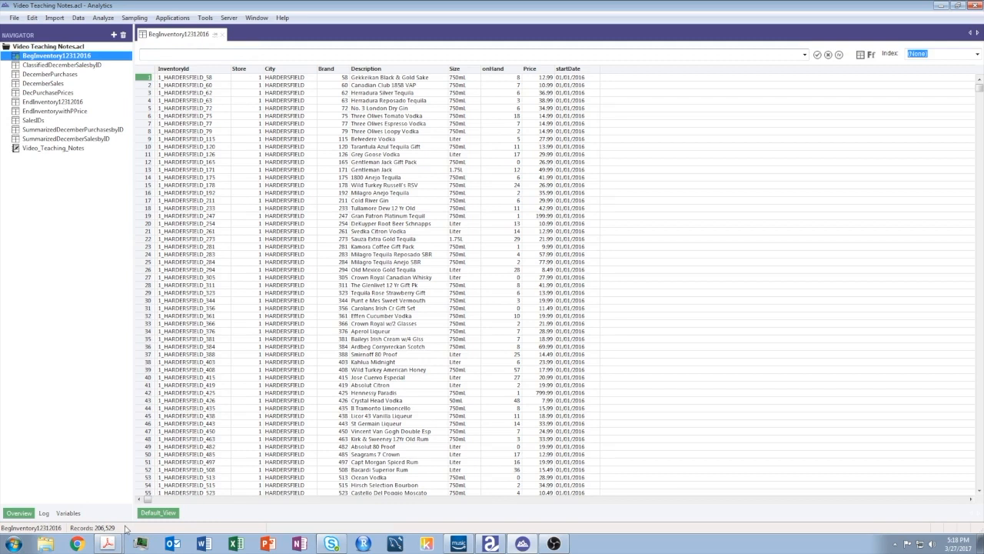
click(29, 122)
double_click(28, 123)
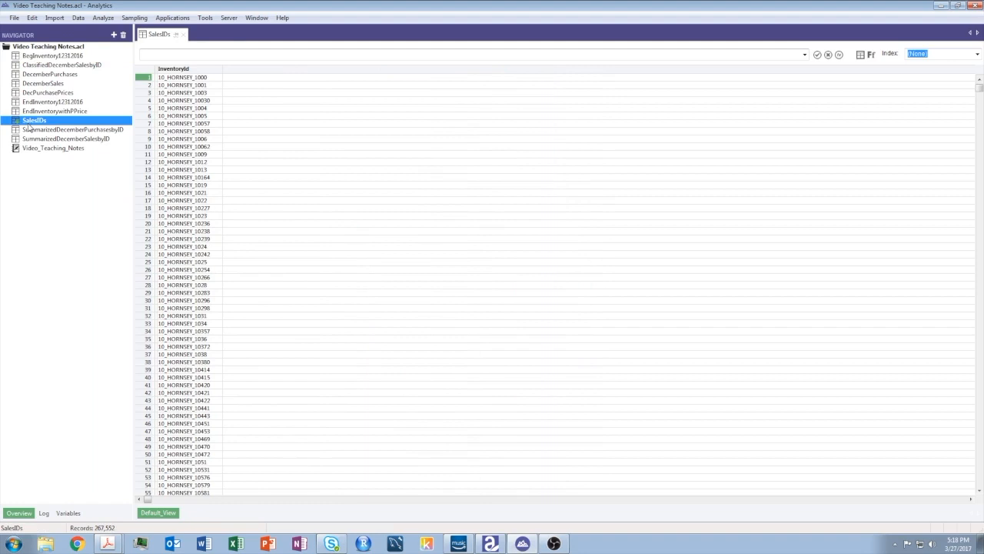
click(36, 58)
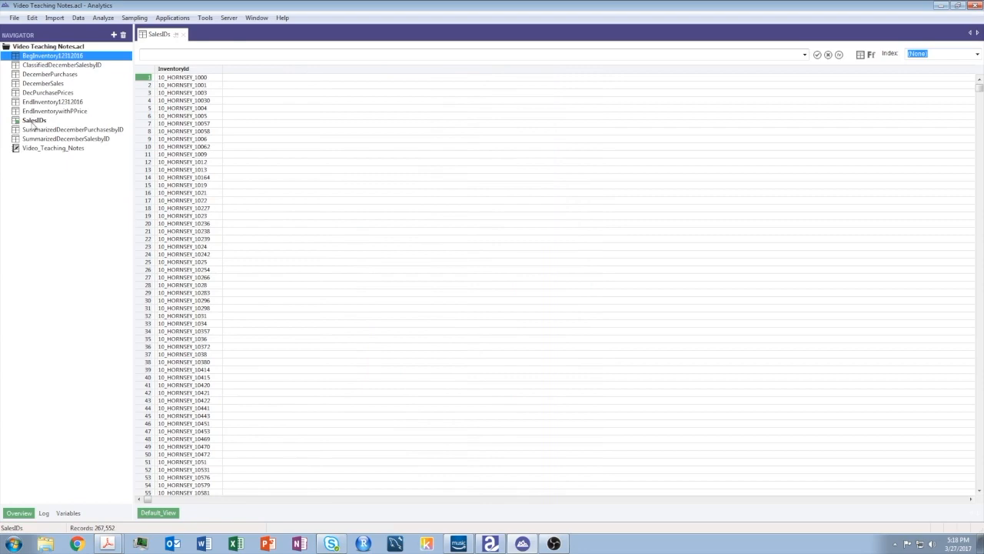
- Extract only the InventoryId field of all BegInventory12312016 records, appending it to the existing SalesIDs file
double_click(55, 60)
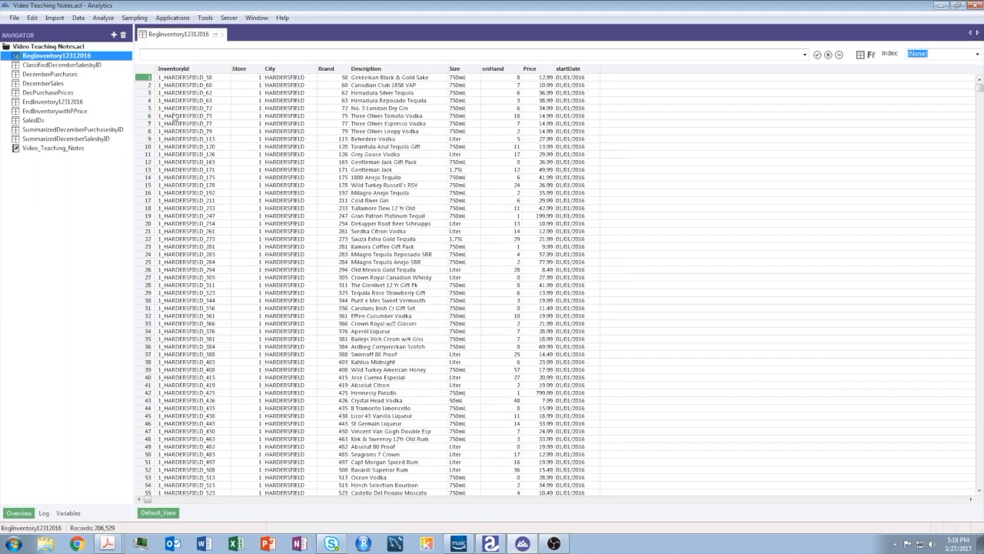
click(78, 17)
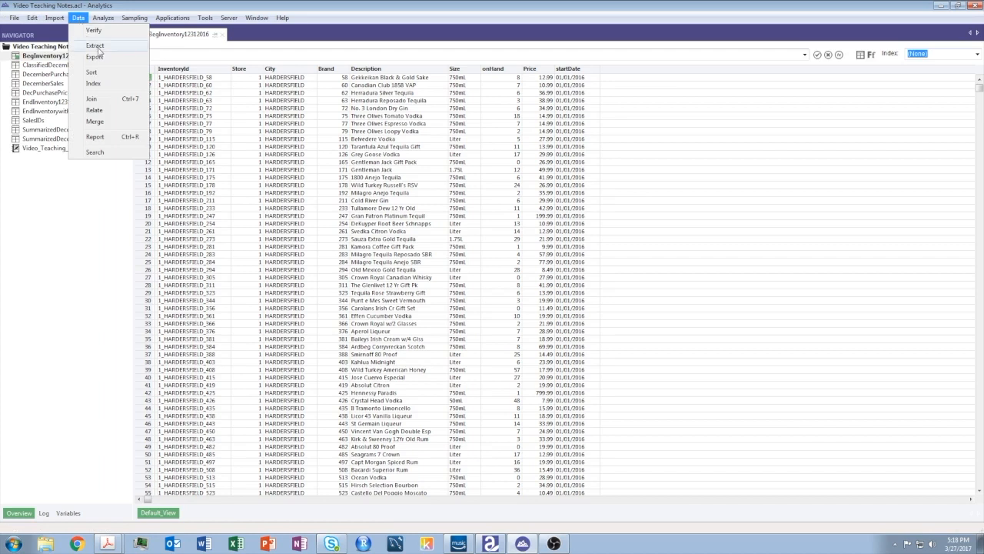
click(97, 47)
click(577, 203)
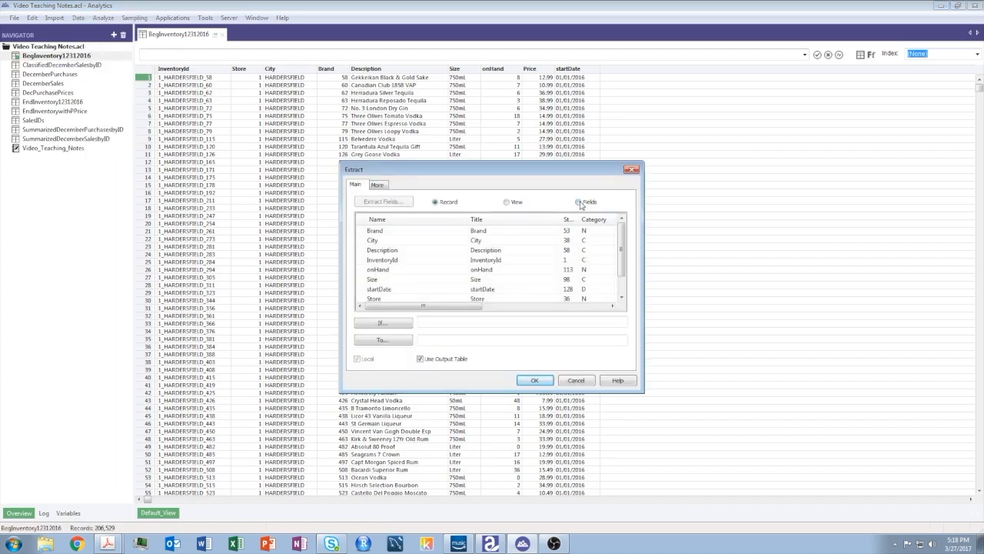
click(386, 261)
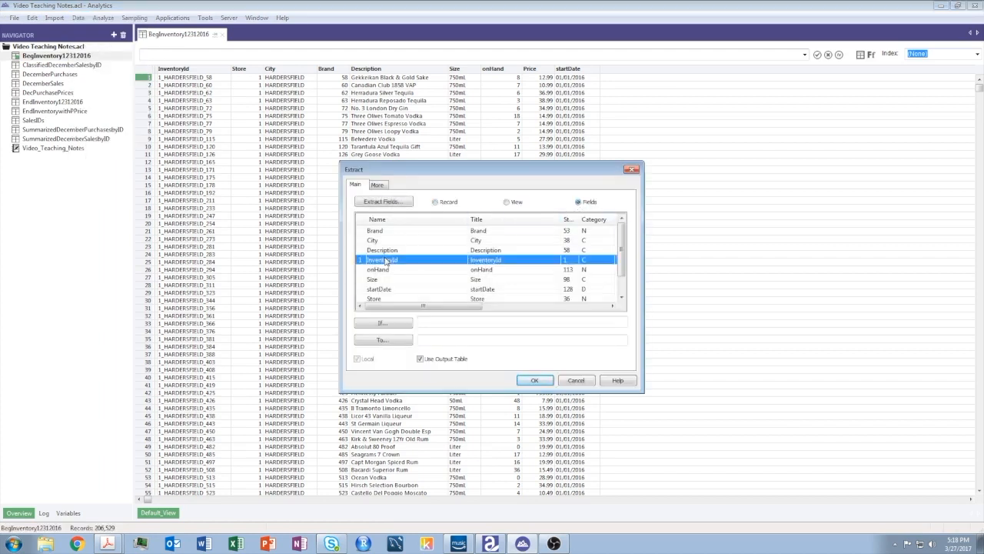
click(378, 185)
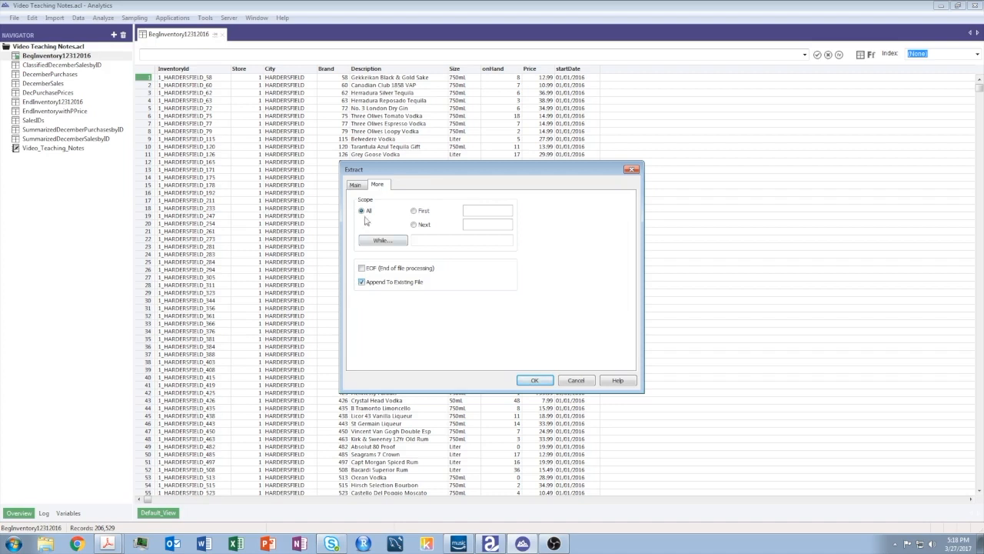
click(355, 186)
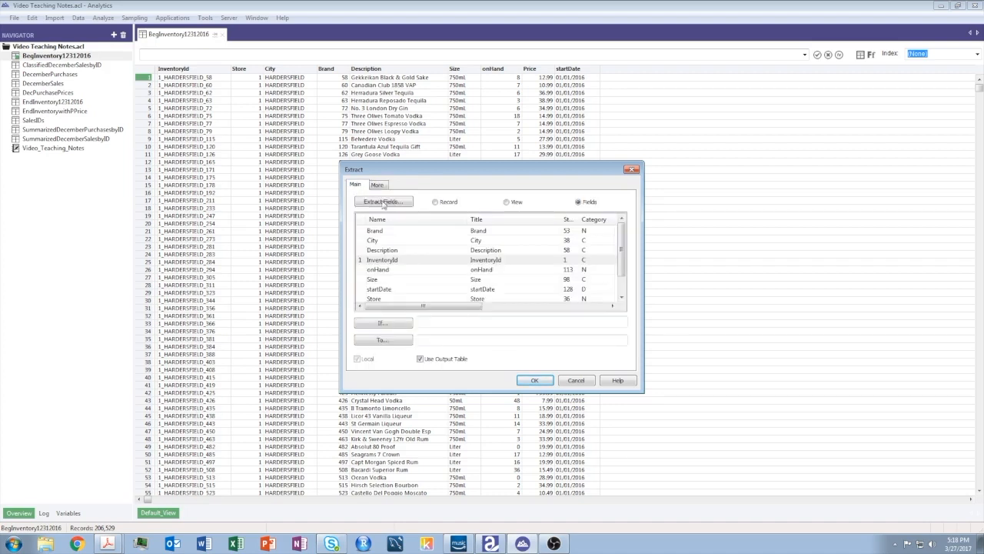
click(483, 340)
text(SalesIDs)
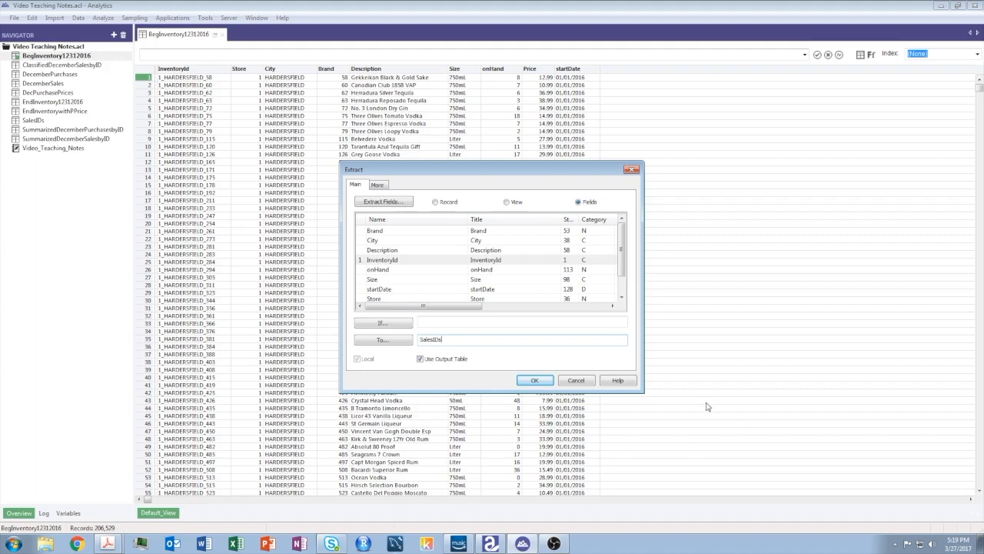
click(529, 379)
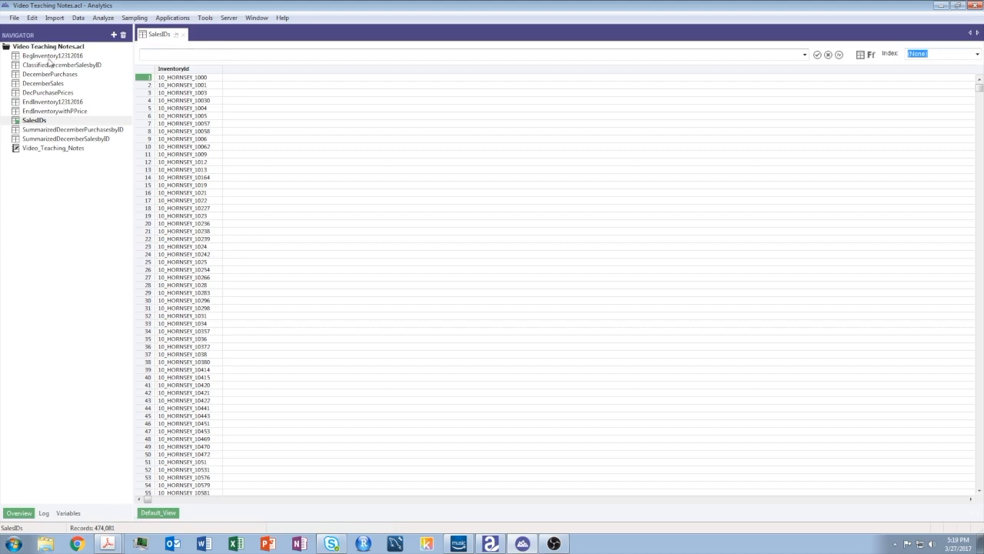
- Extract only the InventoryId field of all EndInventory12312016 records, appending it to the existing SalesIDs file
double_click(48, 103)
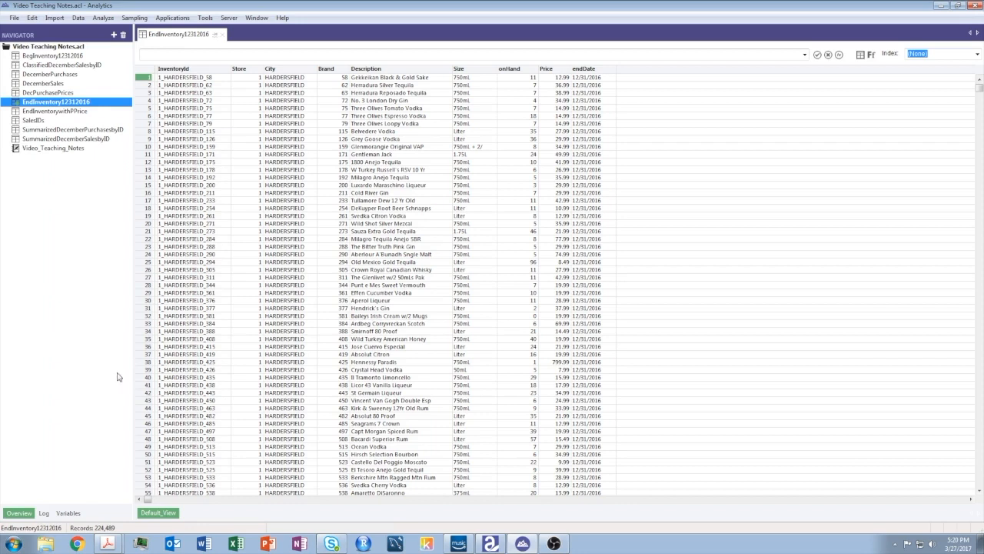
click(80, 18)
click(97, 45)
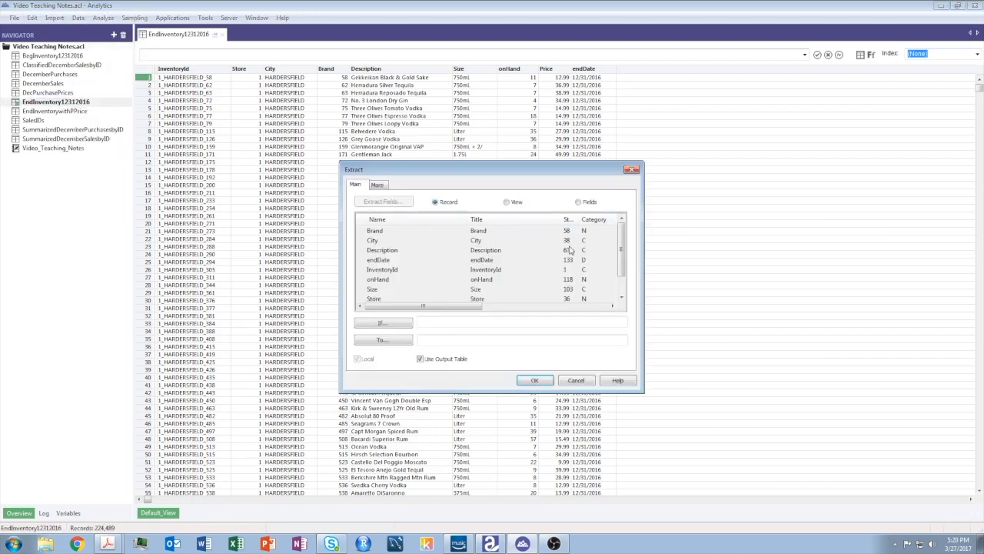
click(579, 202)
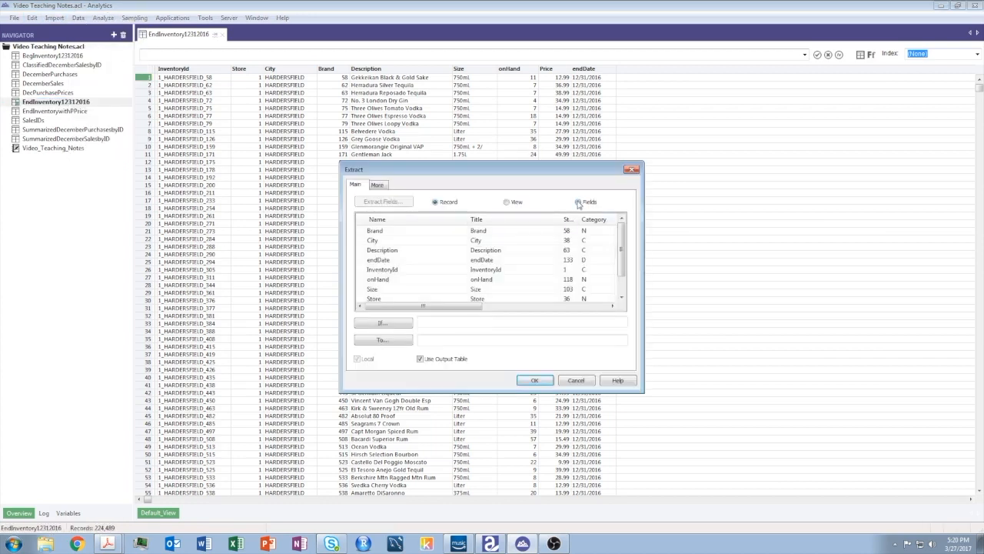
click(393, 270)
click(378, 185)
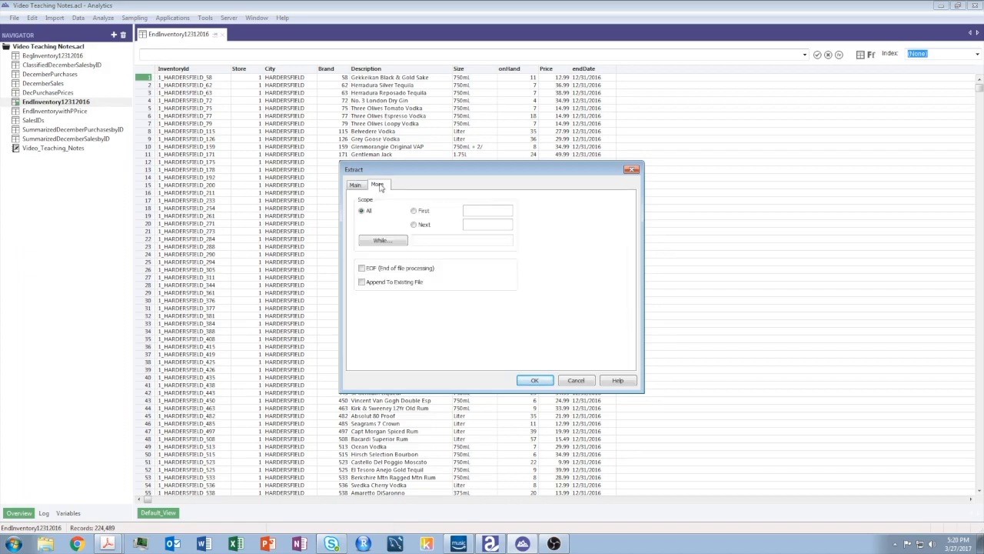
click(362, 282)
click(355, 185)
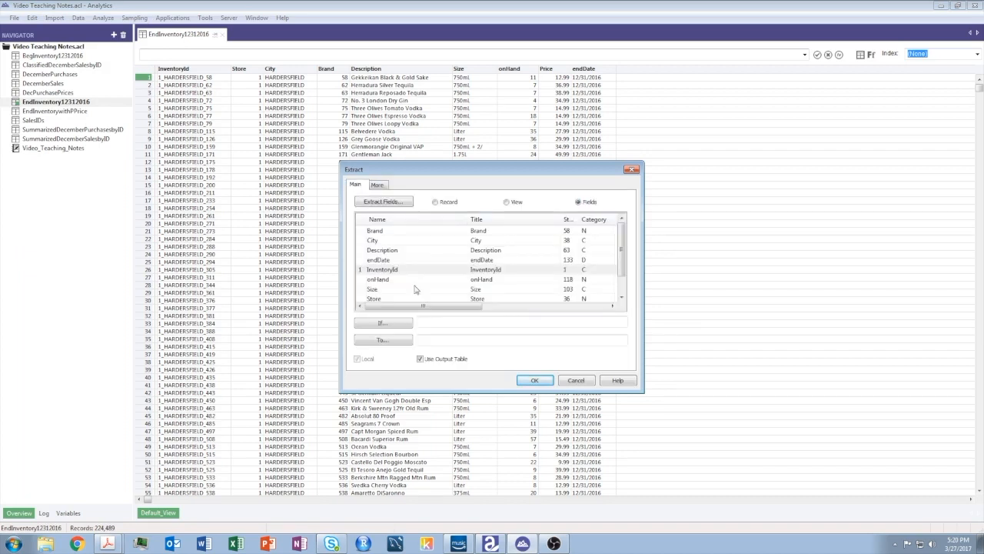
click(453, 342)
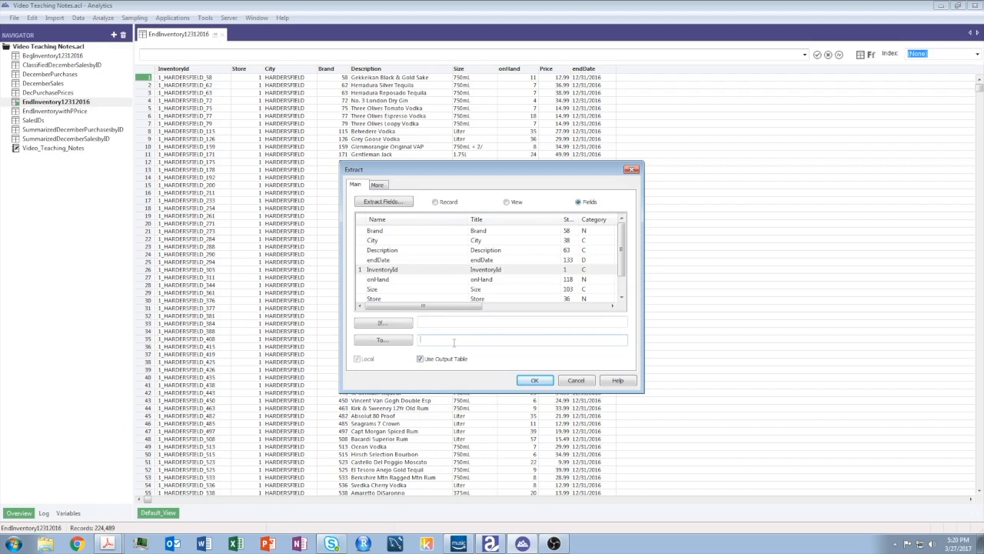
text(SalesIDX)
click(536, 381)
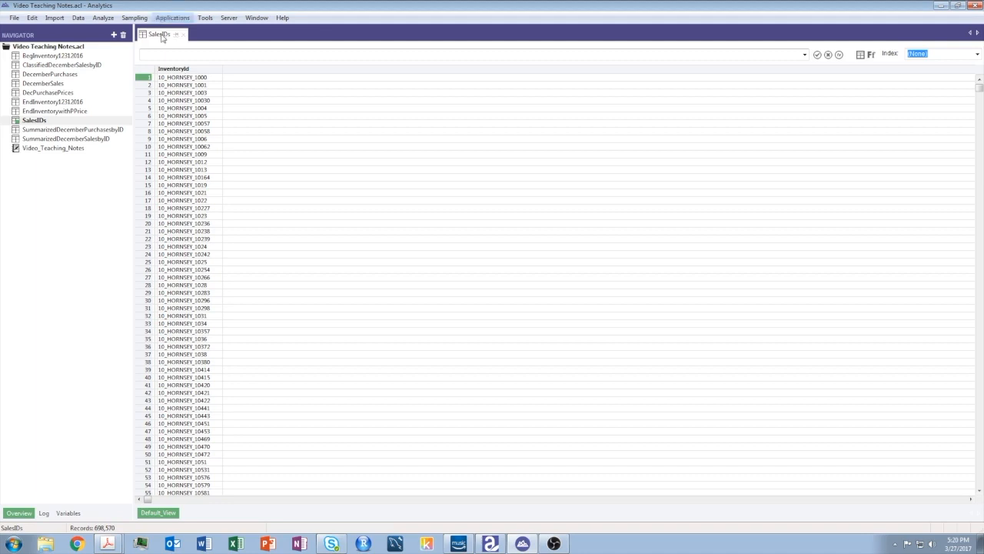
- Extract only the InventoryId field of all SummarizedDecemberPurchasesbyID records, appending it to the existing SalesIDs file
double_click(75, 131)
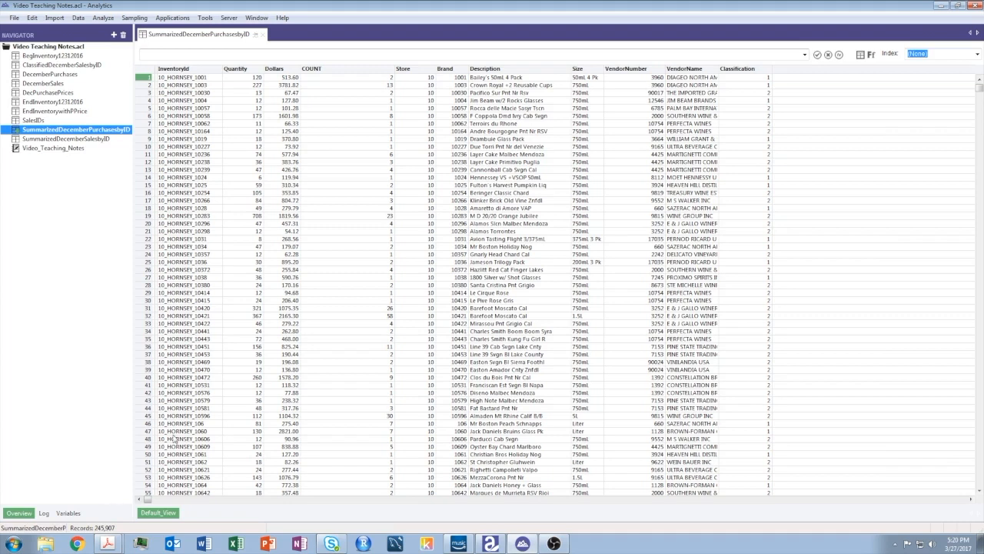
click(78, 18)
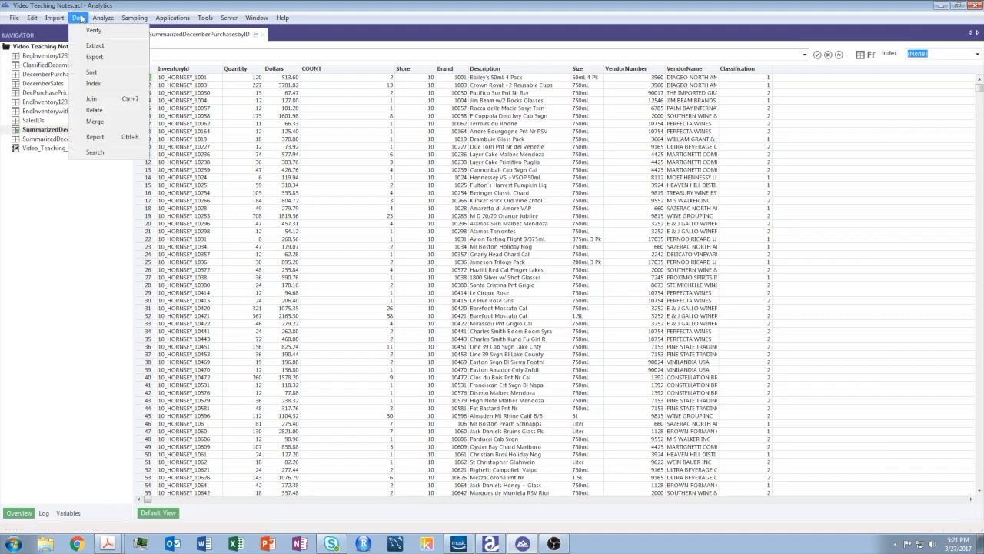
click(97, 46)
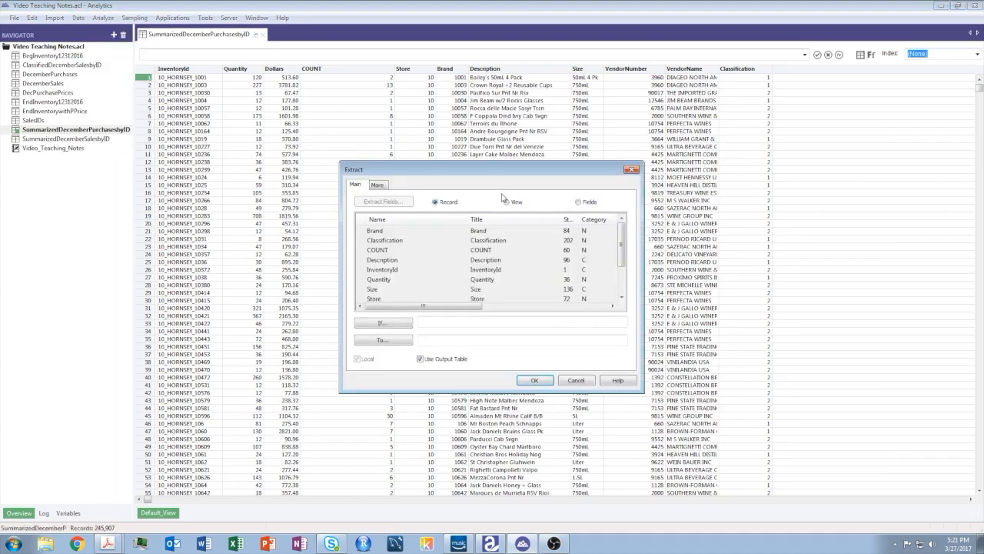
click(578, 201)
click(384, 269)
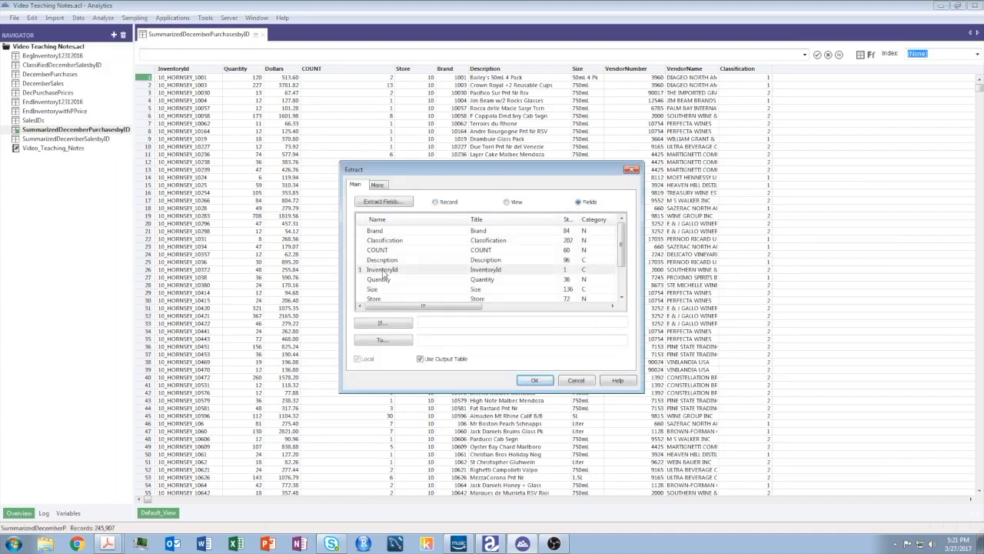
click(381, 186)
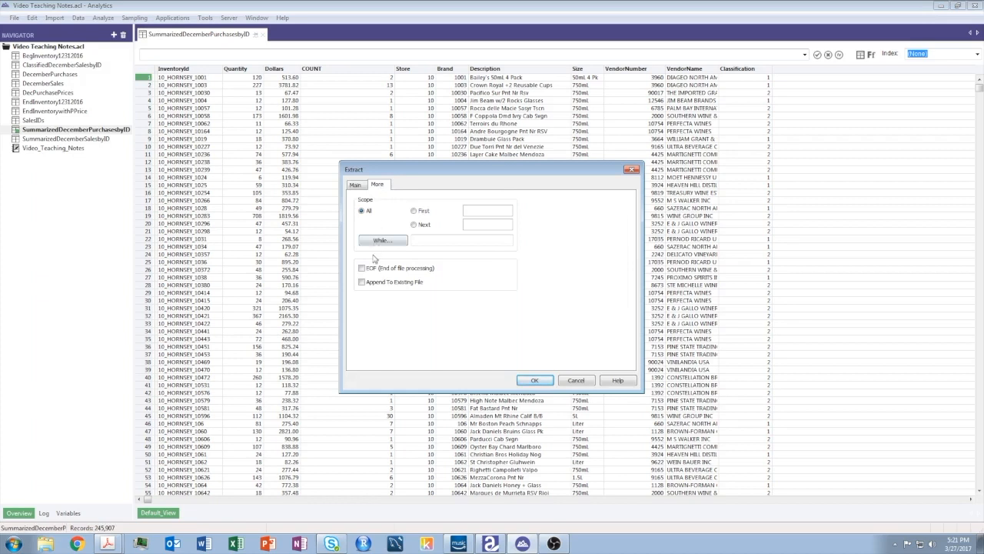
click(361, 281)
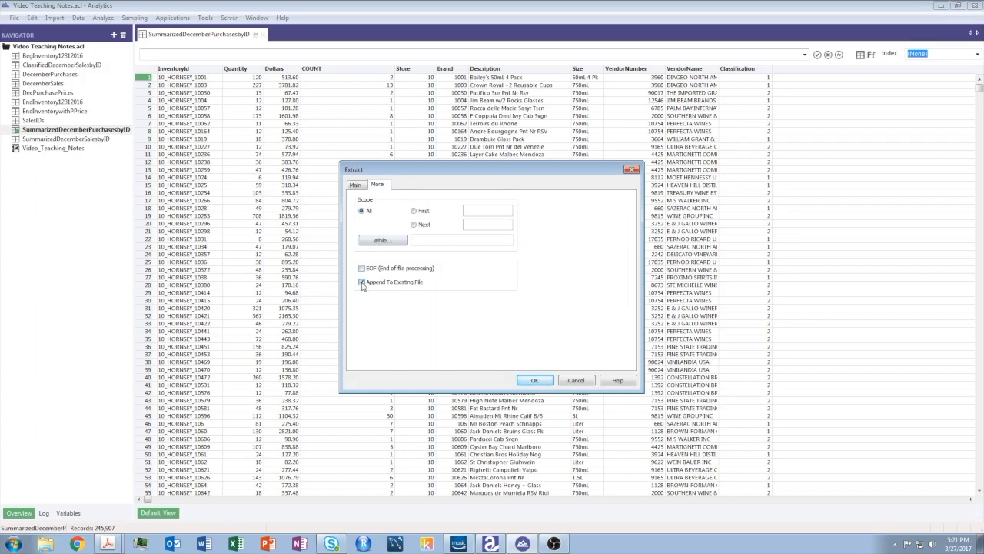
click(355, 185)
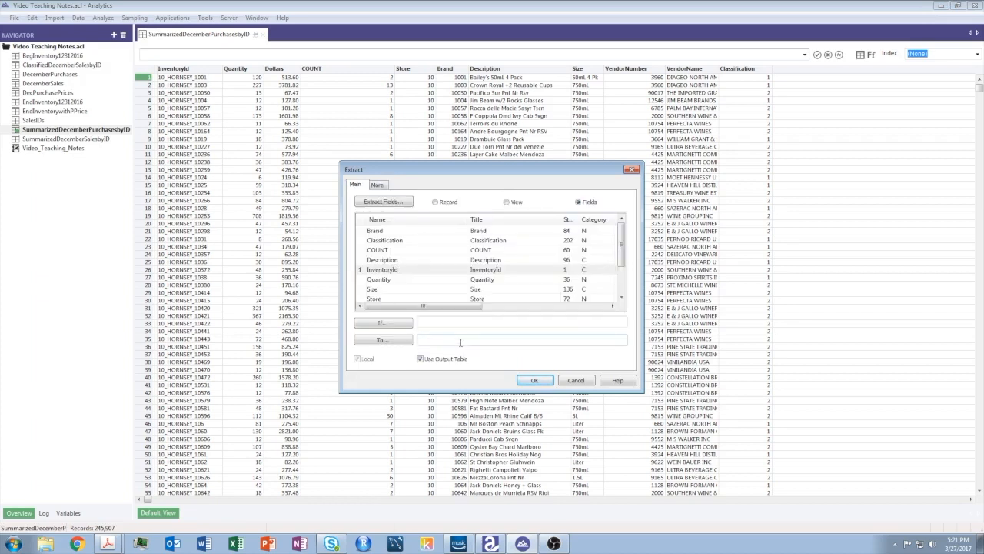
text(IDs)
click(535, 380)
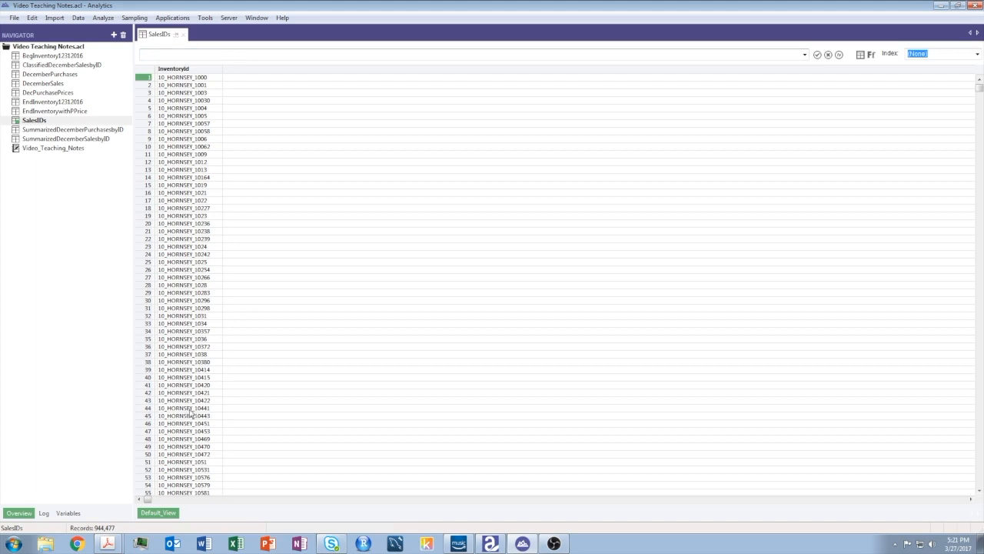
- Summarize the SalesIDs table on InventoryId with presorting, without subtotal or other fields, and output the result to a new ACL table
click(103, 17)
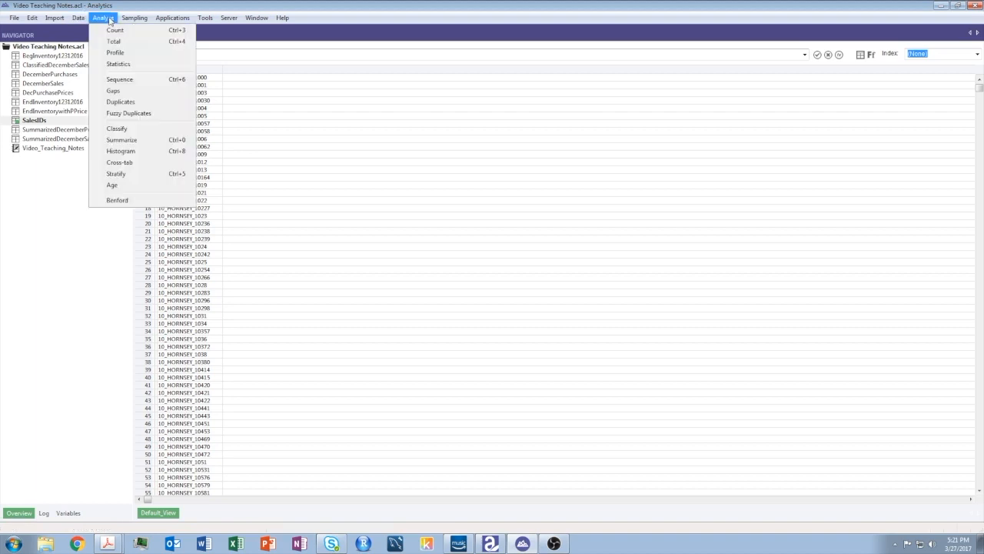
click(125, 141)
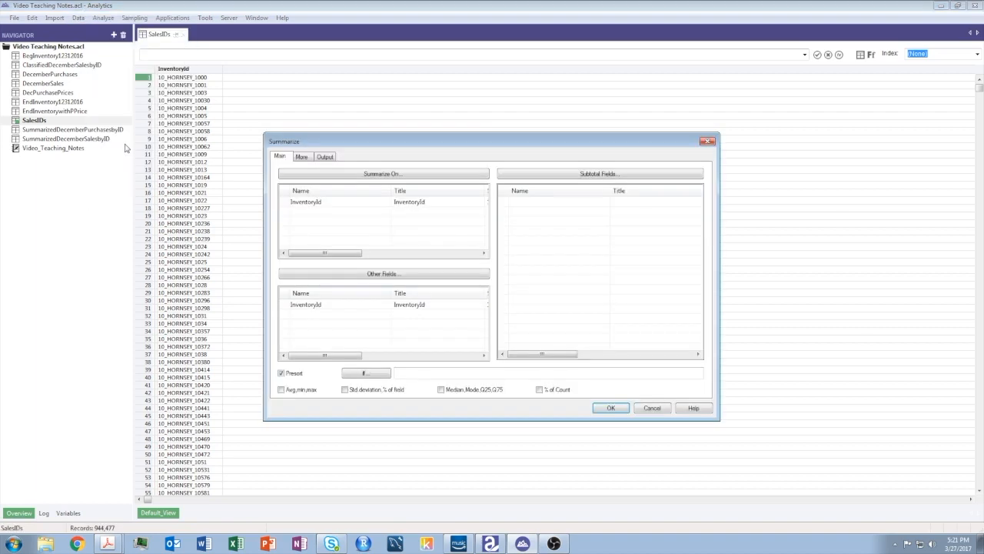
click(336, 205)
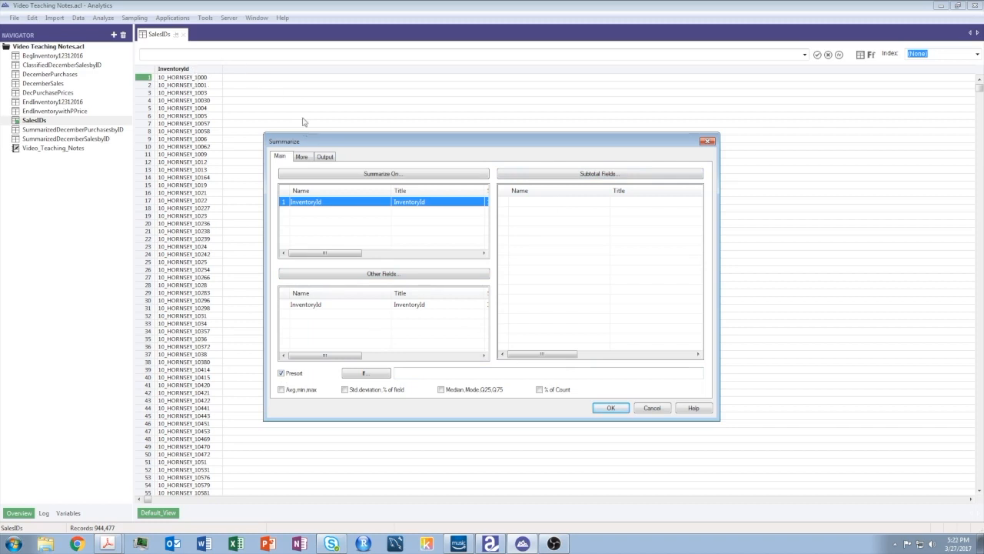
click(326, 157)
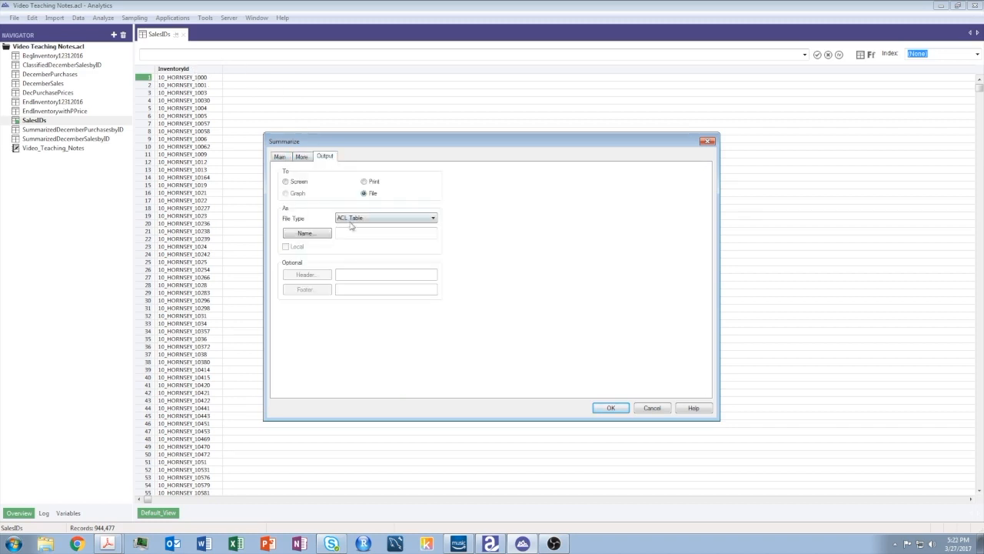
click(358, 233)
click(277, 158)
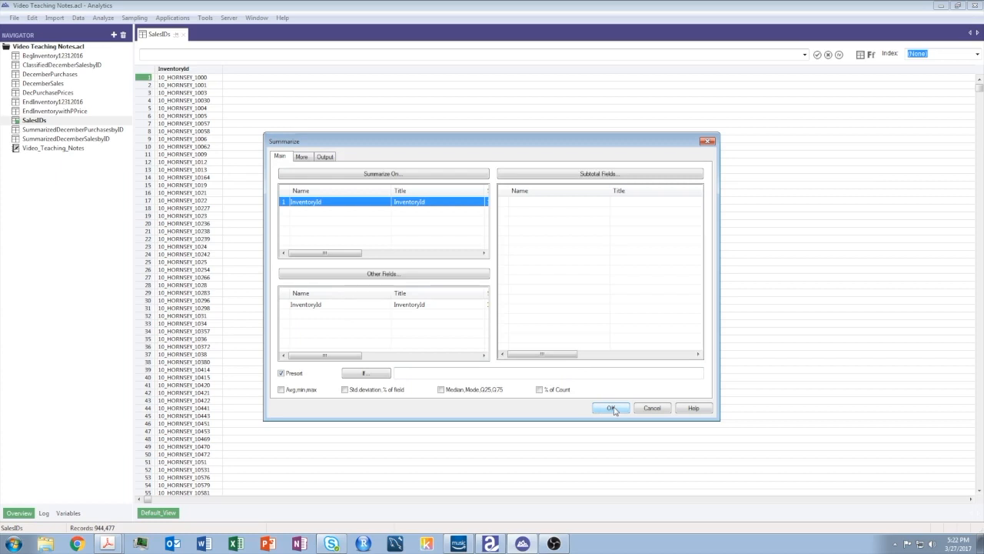
click(612, 408)
click(629, 235)
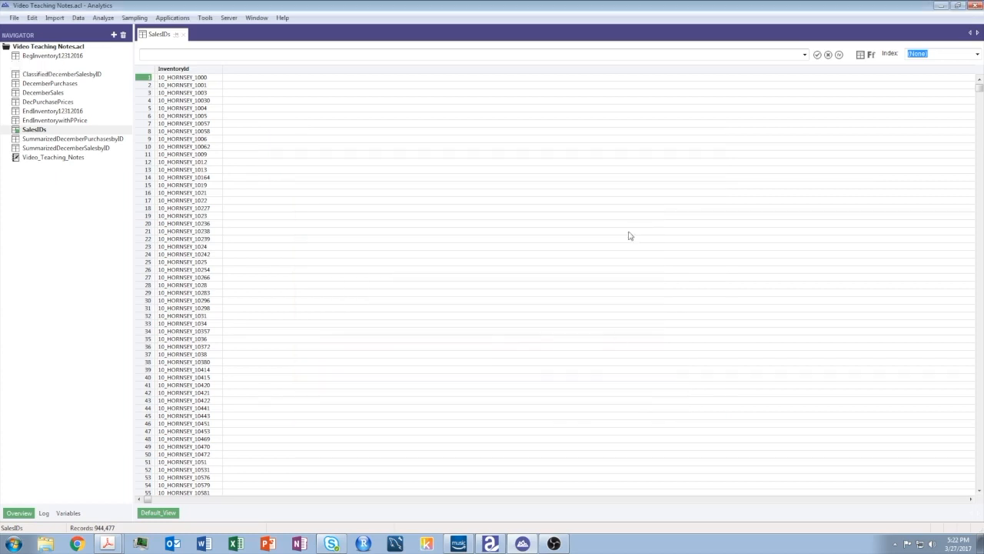